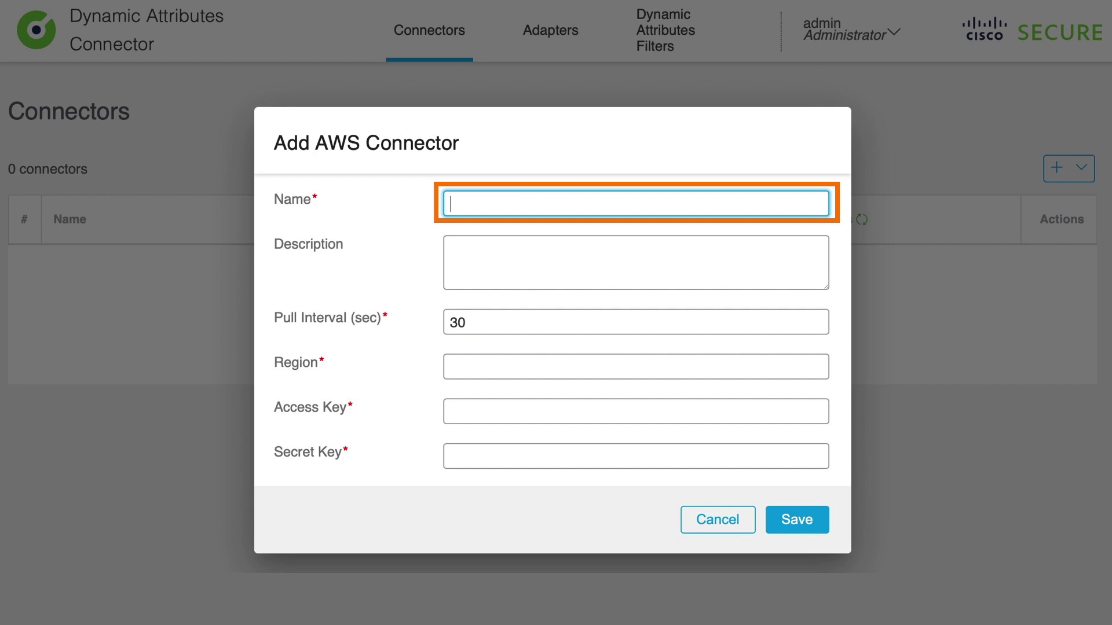
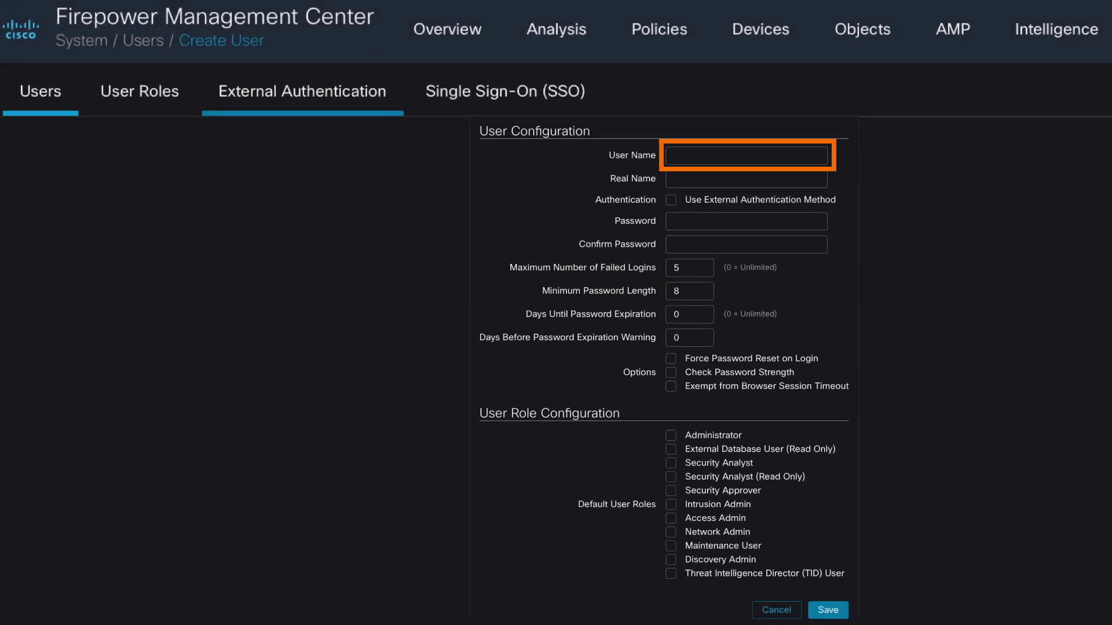
Step: Enter the API user's name and password twice, and give it the Administrator role
text(csdac_api)
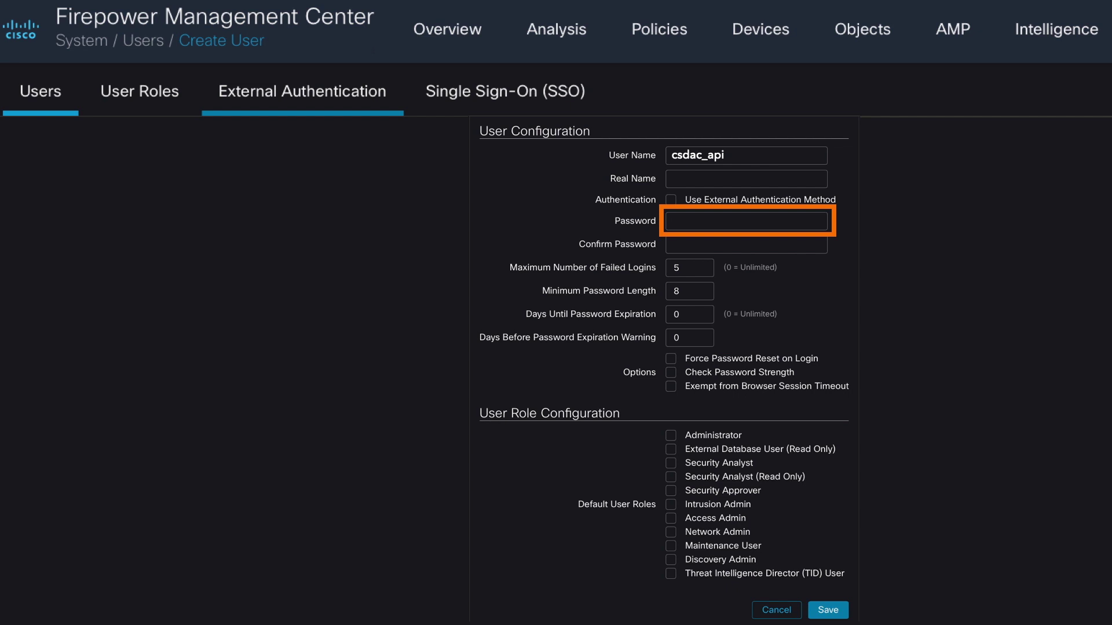
text(••••••••••••••••••••••••••)
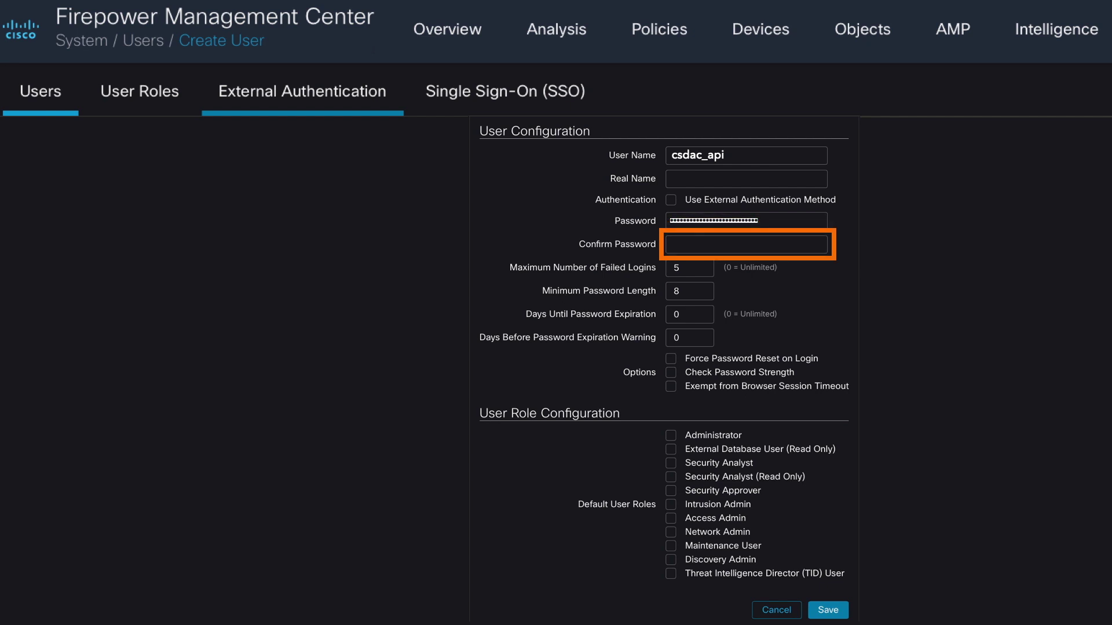
text(••••••••••••••••••••••••••)
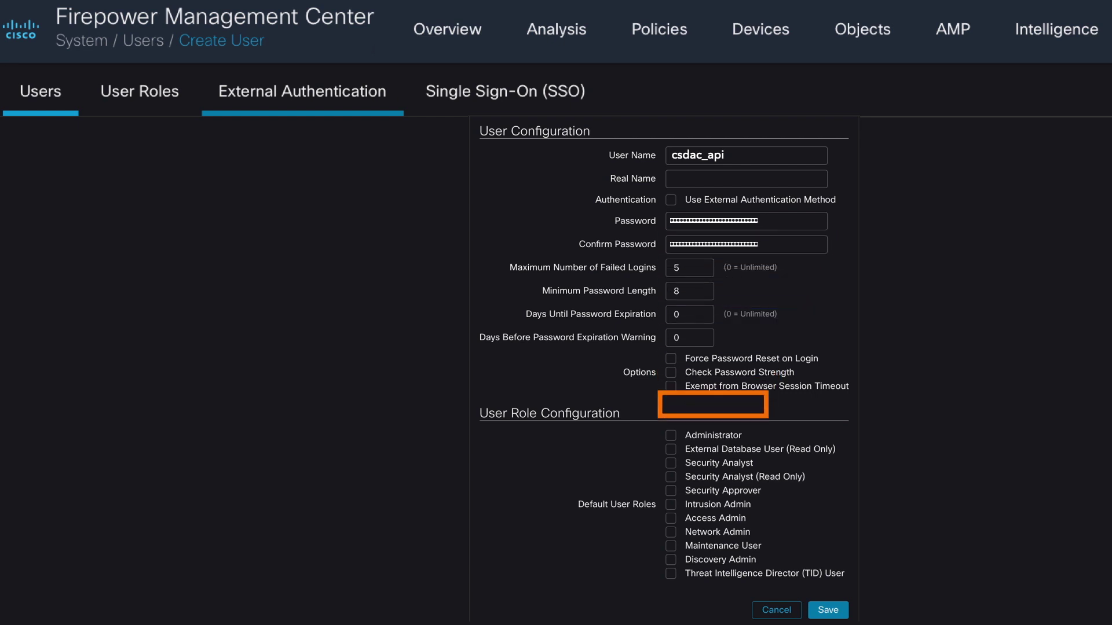
click(672, 438)
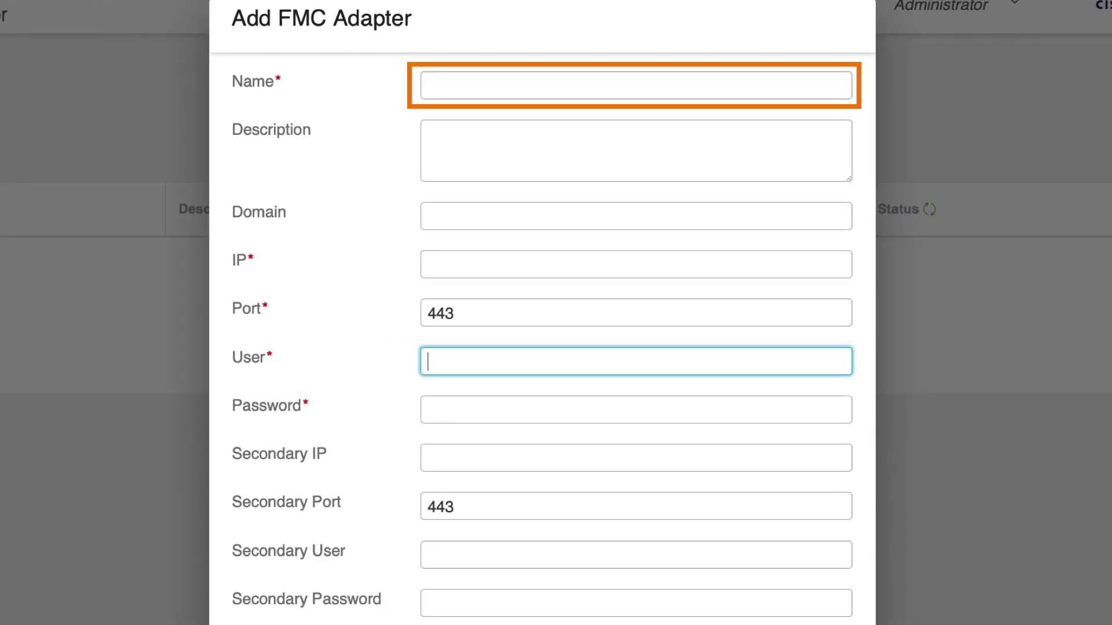
Step: Enter FMC as adapter name, firepower as host, and the API user's name and password
text(FM)
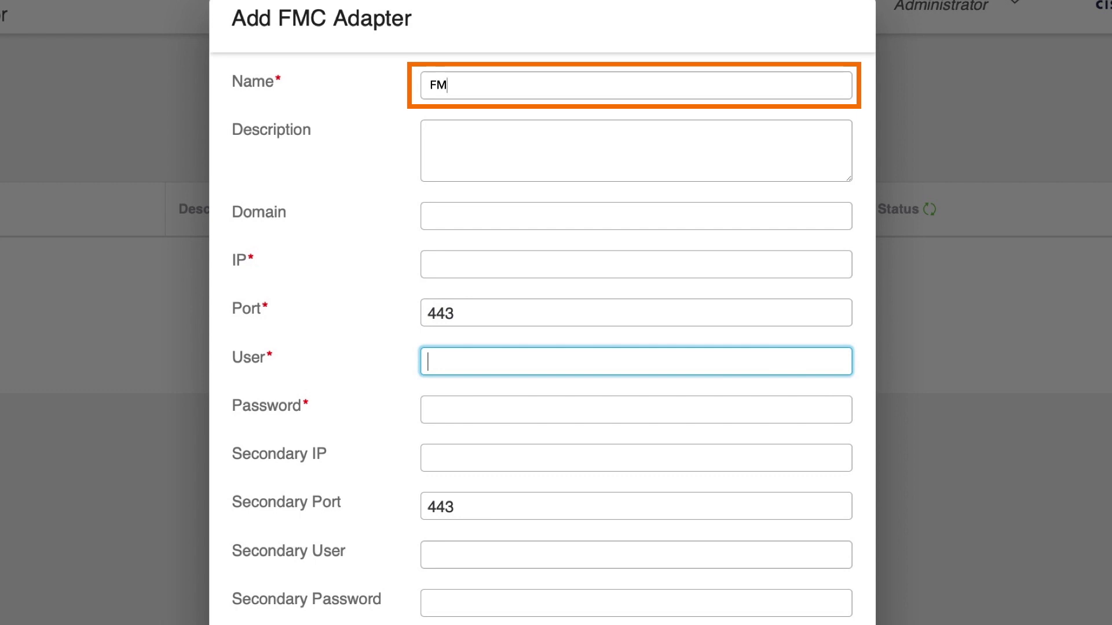
text(C)
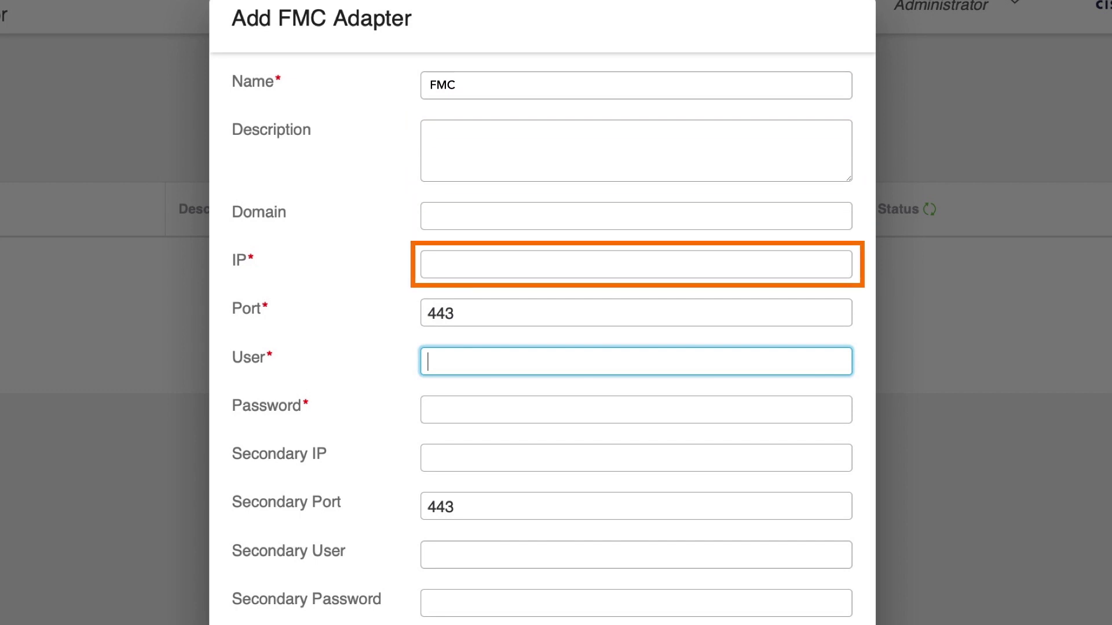
text(firepower)
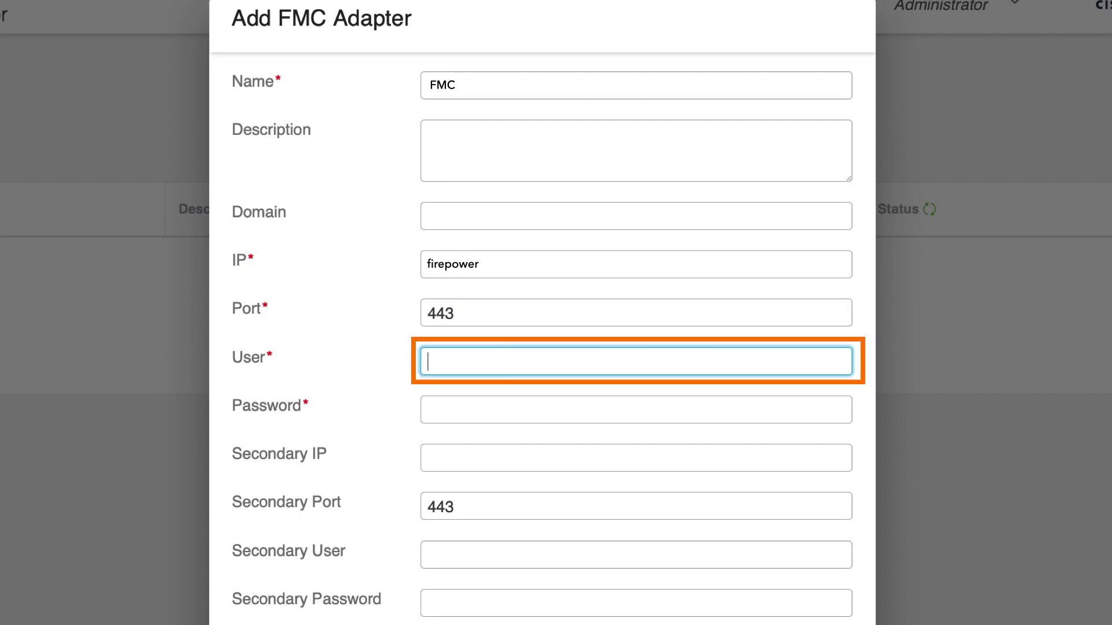
text(csdac_api)
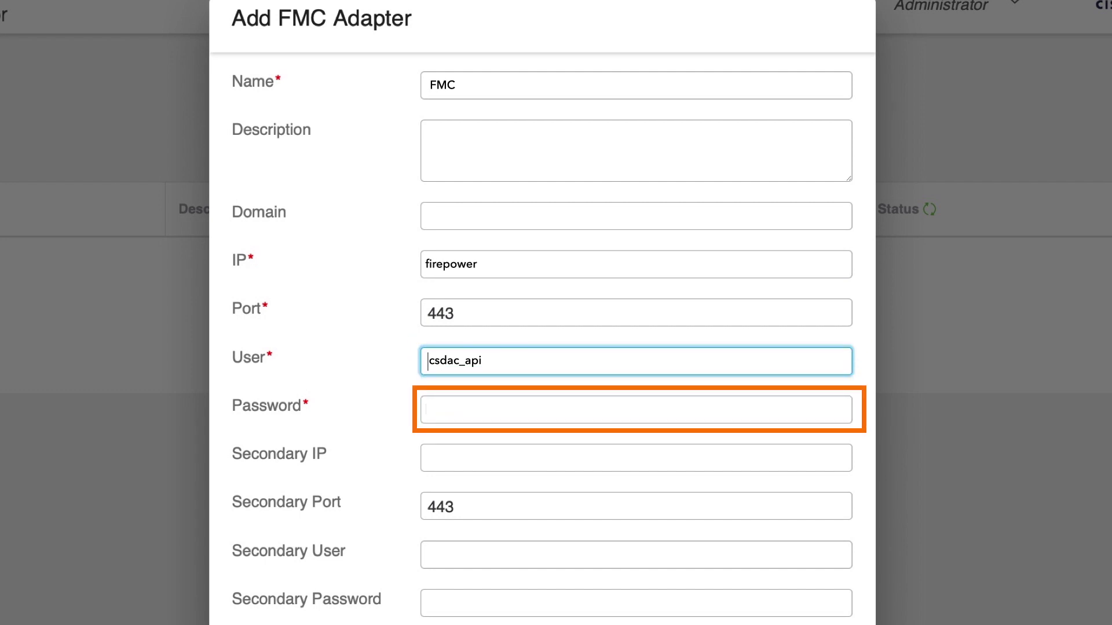
text(***************************)
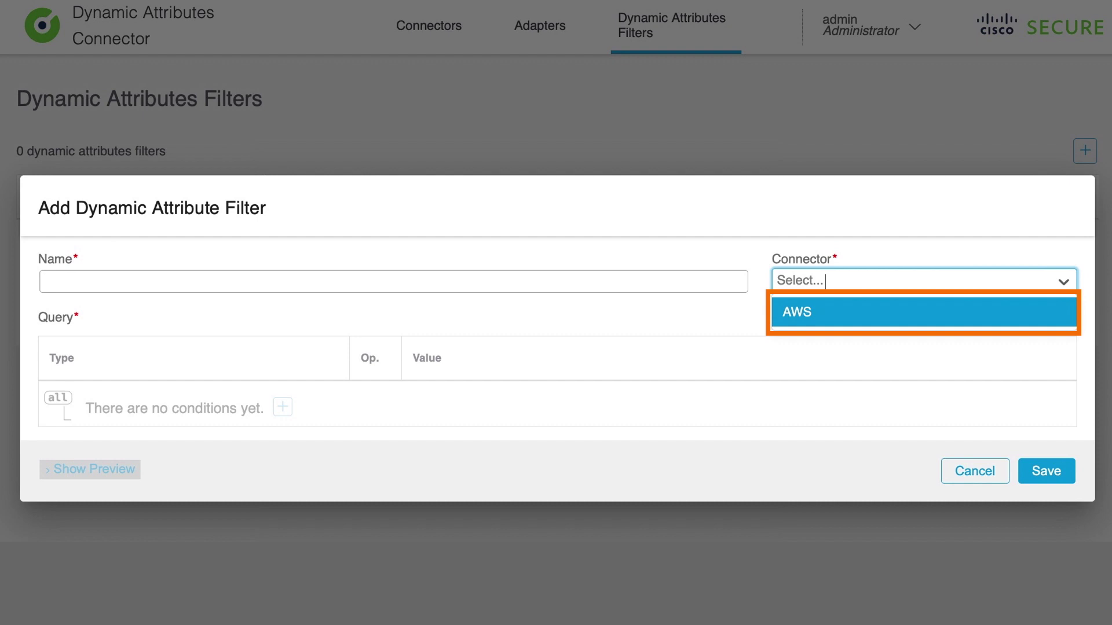
Step: Choose AWS as the connector and name the filter AWS_department_engineering
key(Return)
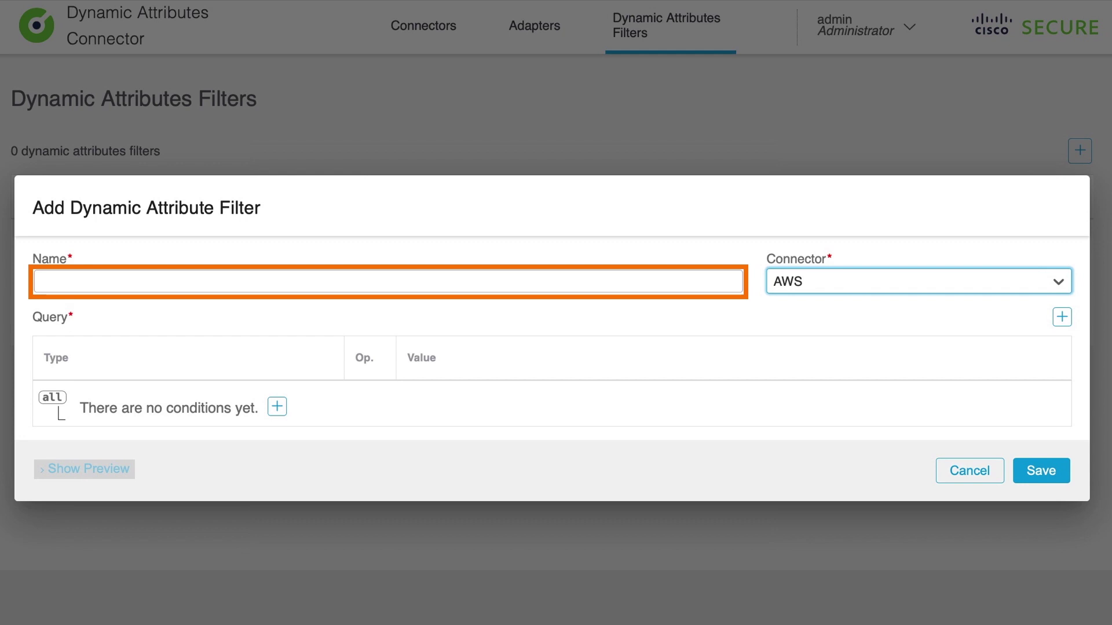
text(AWS_department_engineering)
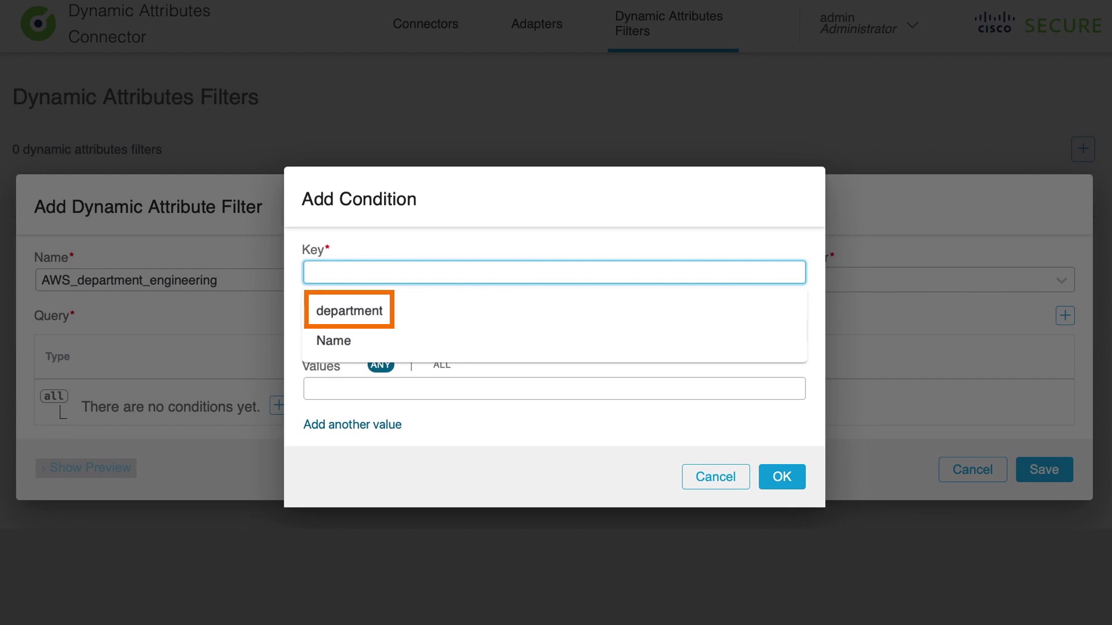
Step: Add the query condition department Equals engineering, picking engineering from the suggested values
click(349, 311)
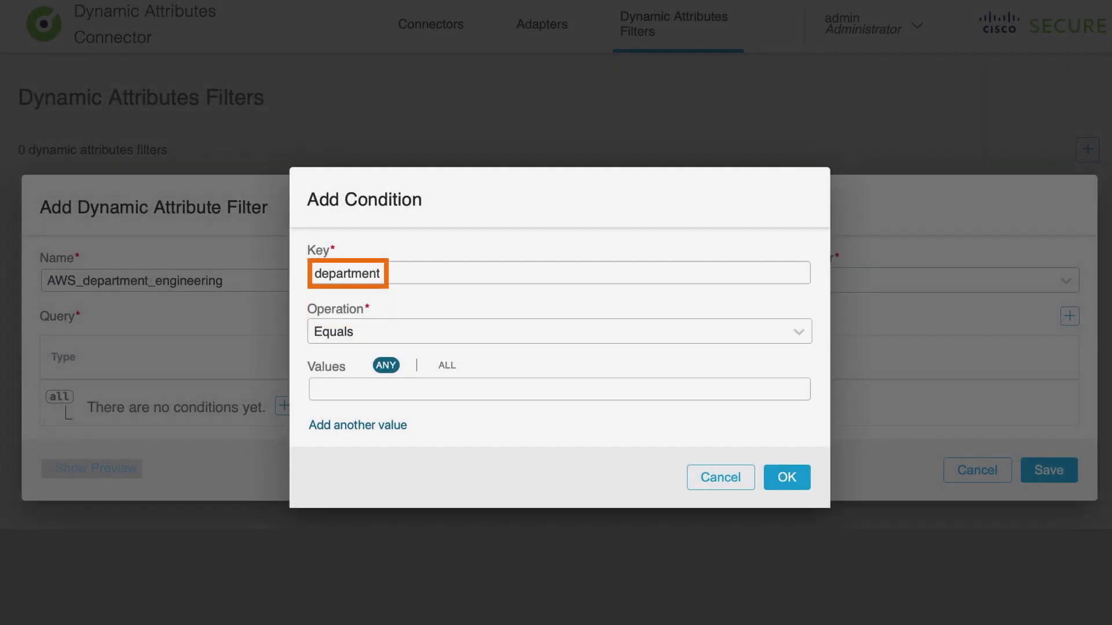
click(798, 332)
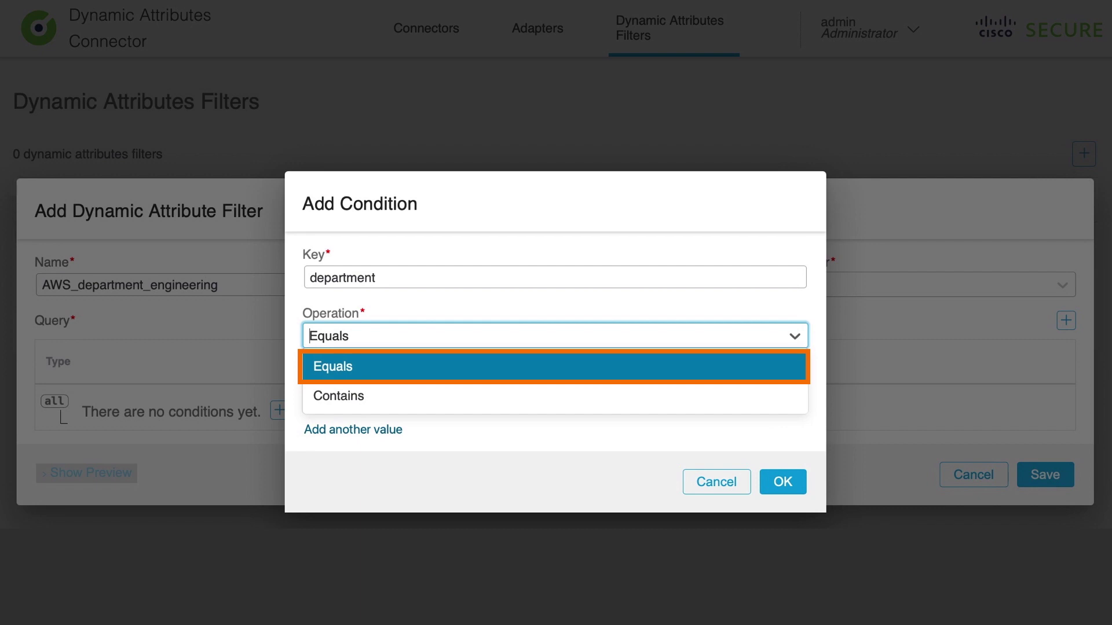
key(Return)
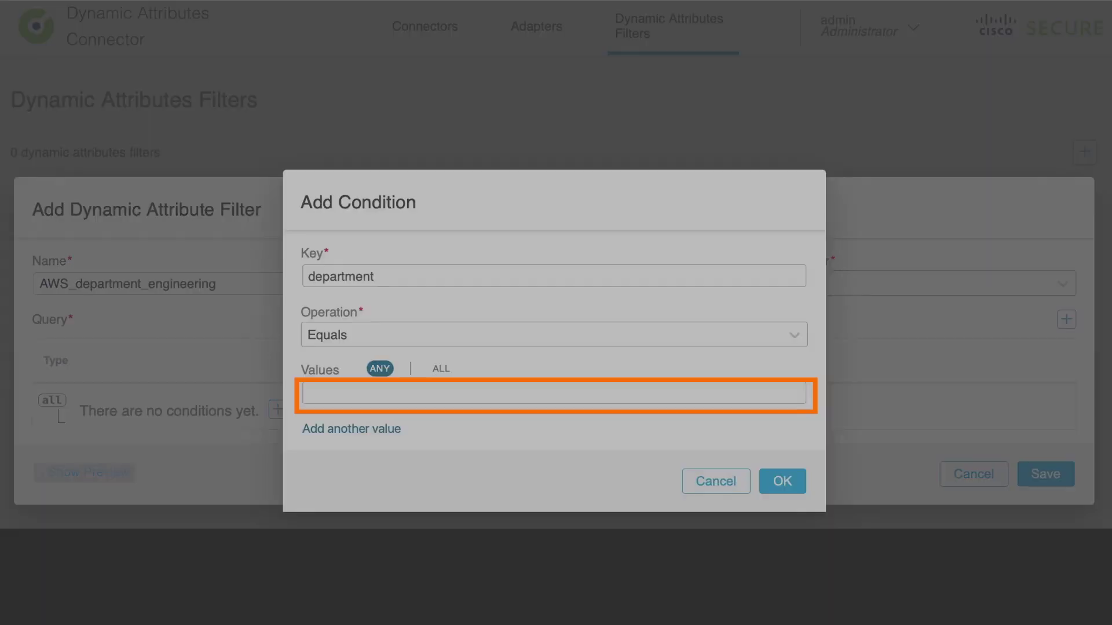
click(554, 393)
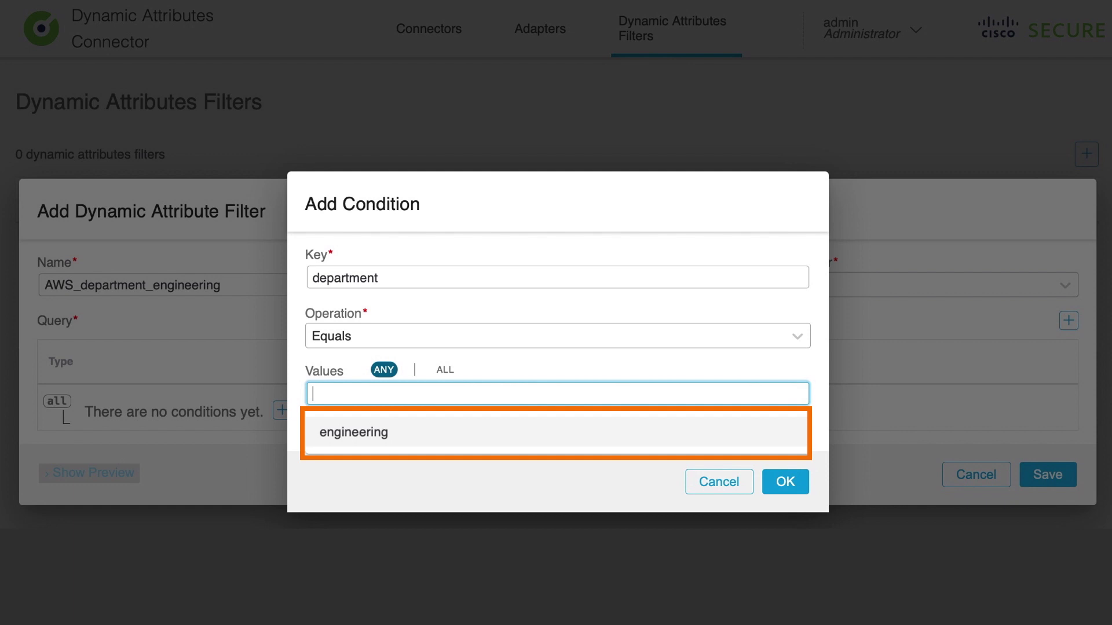
key(Down)
key(Return)
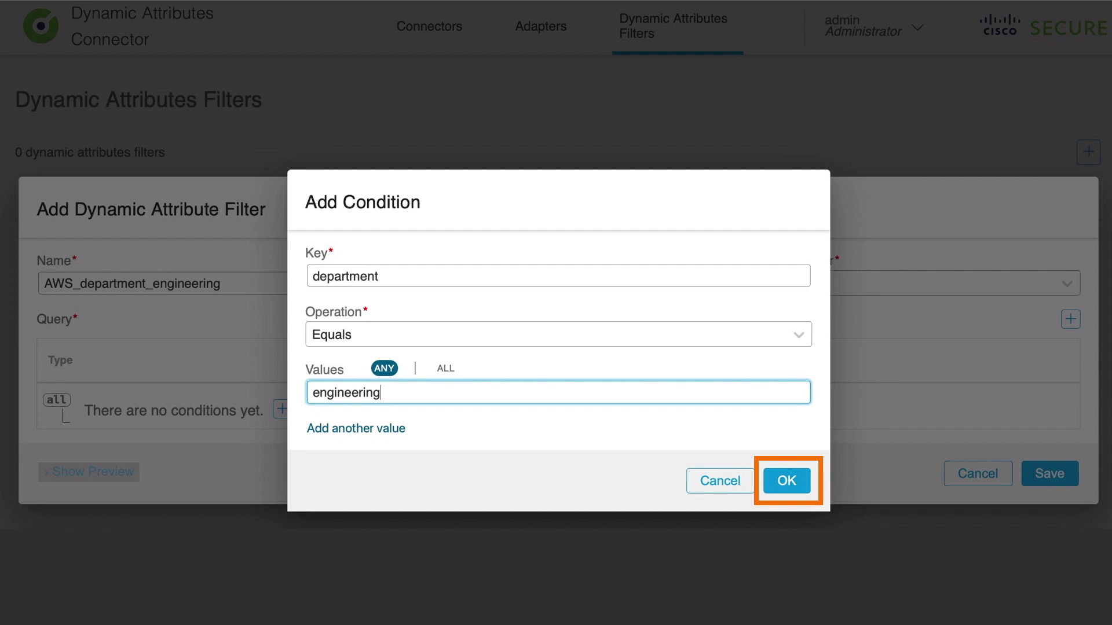
key(Return)
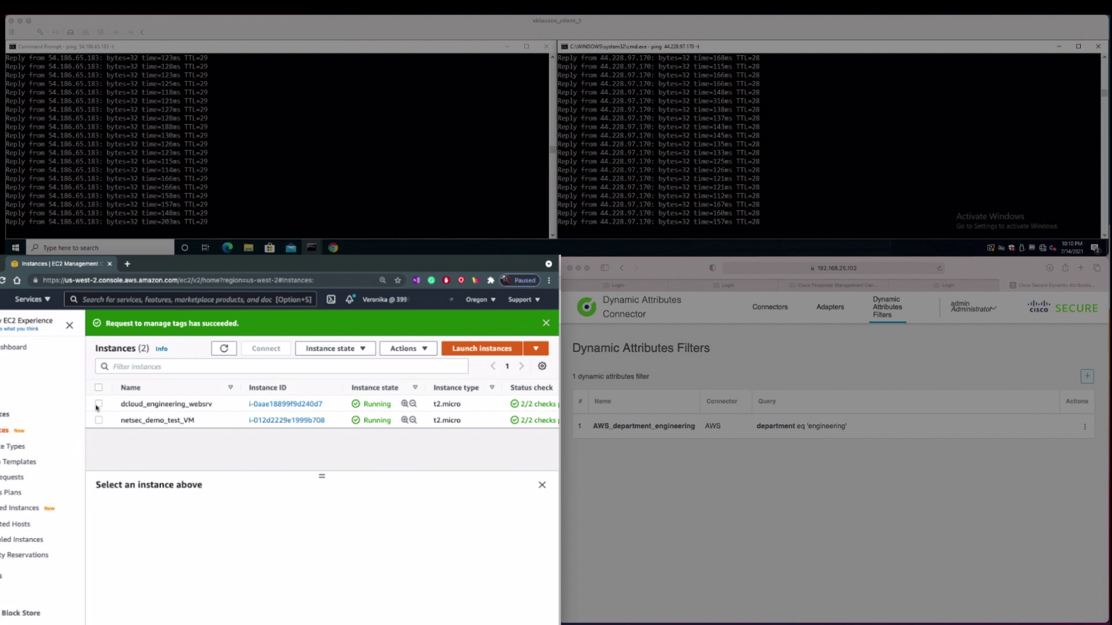
Step: Show dcloud_engineering_websrv's details and select its private IP 10.0.0.81 and public IP 54.186.65.183
click(98, 405)
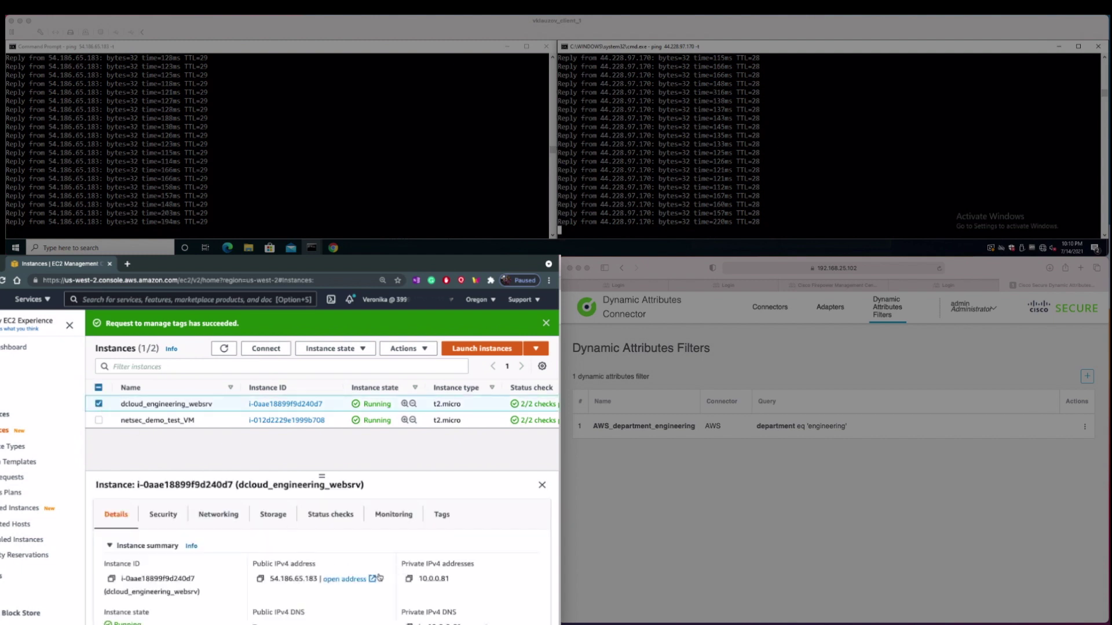
double_click(427, 579)
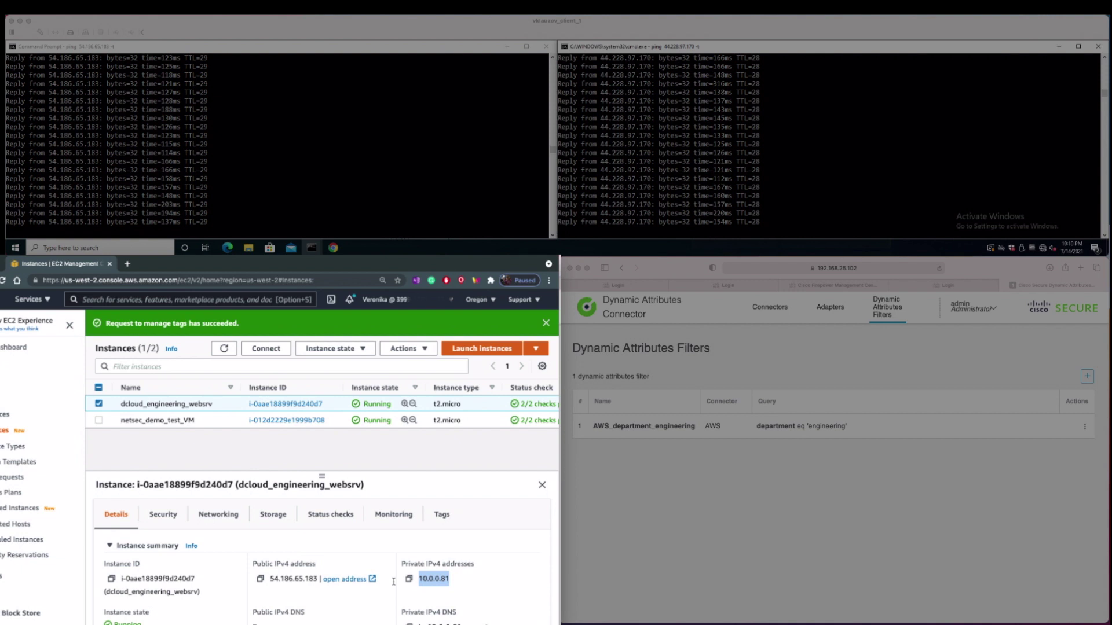
double_click(301, 578)
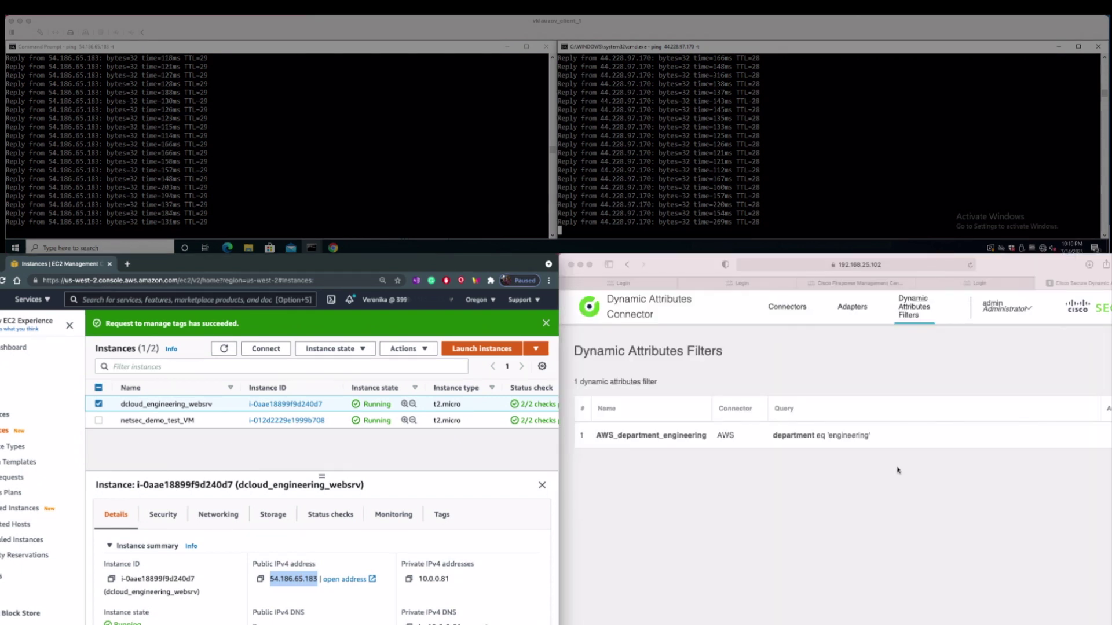
click(898, 471)
click(1103, 435)
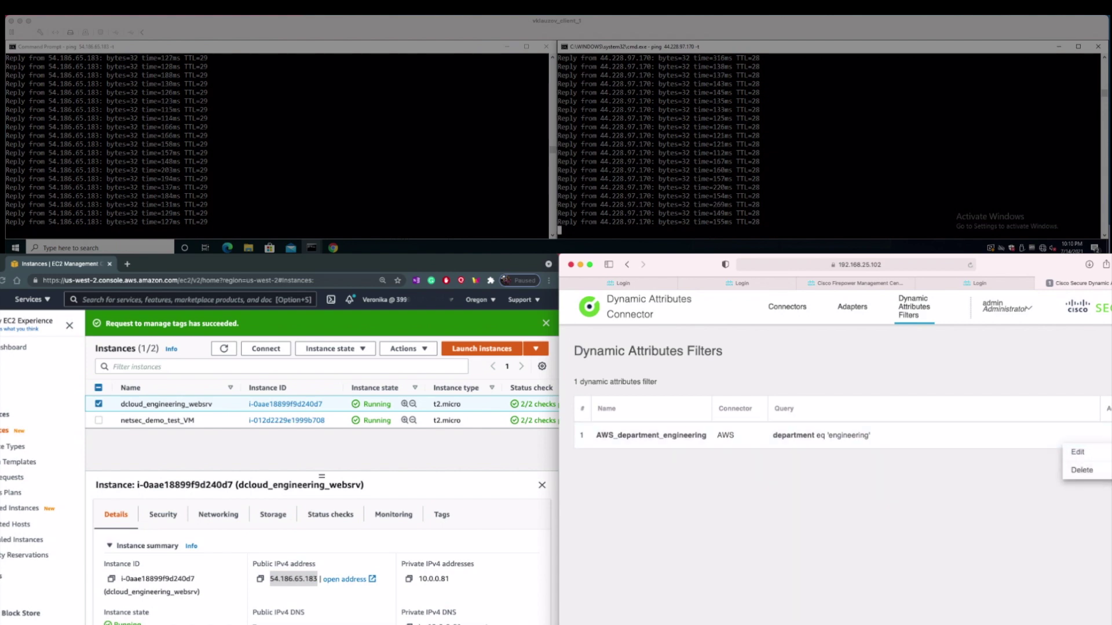
Step: Edit the filter and preview its matches, marking the 10.0.0.81 and 54.186.65.183 rows
click(1081, 452)
click(639, 556)
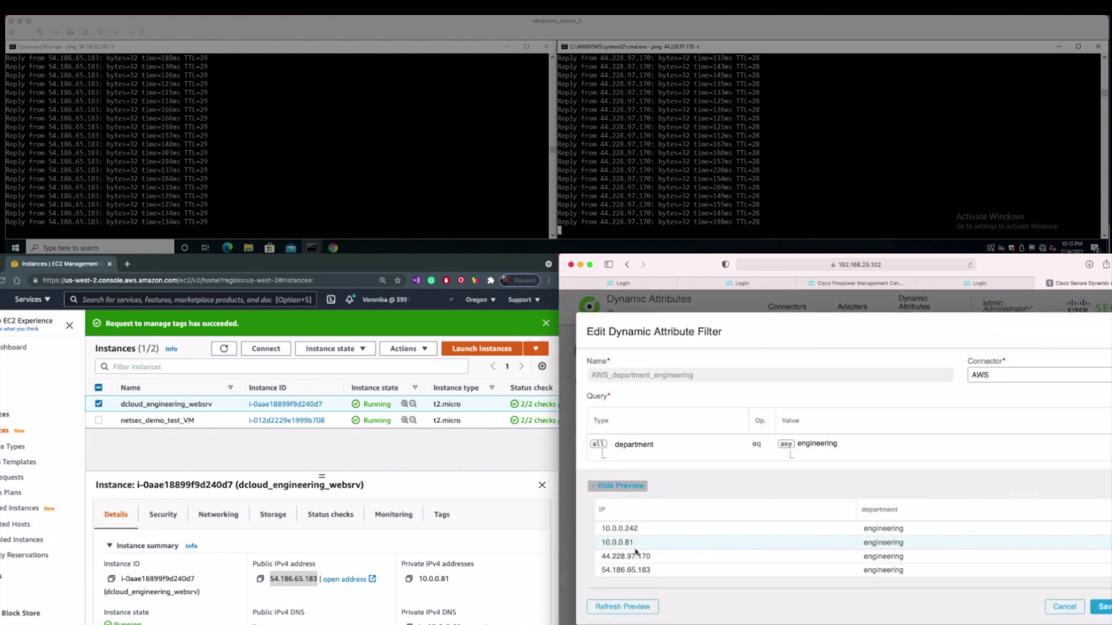
click(633, 542)
click(641, 575)
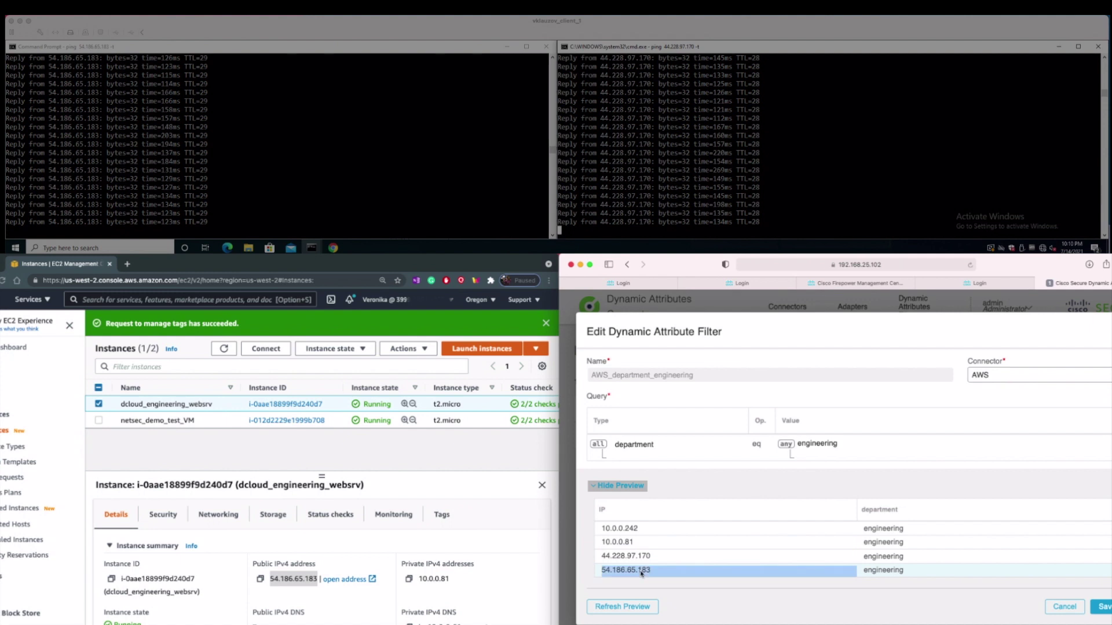
Step: Show the instance's tags and select the department: engineering tag
click(442, 515)
scroll(299, 592, down, 1)
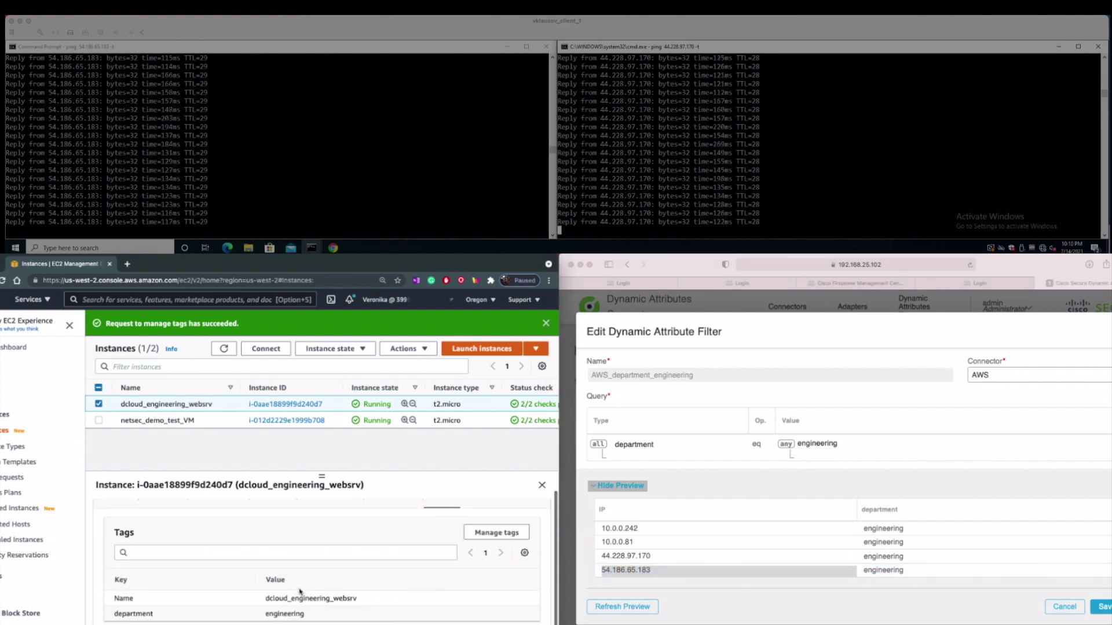
double_click(285, 614)
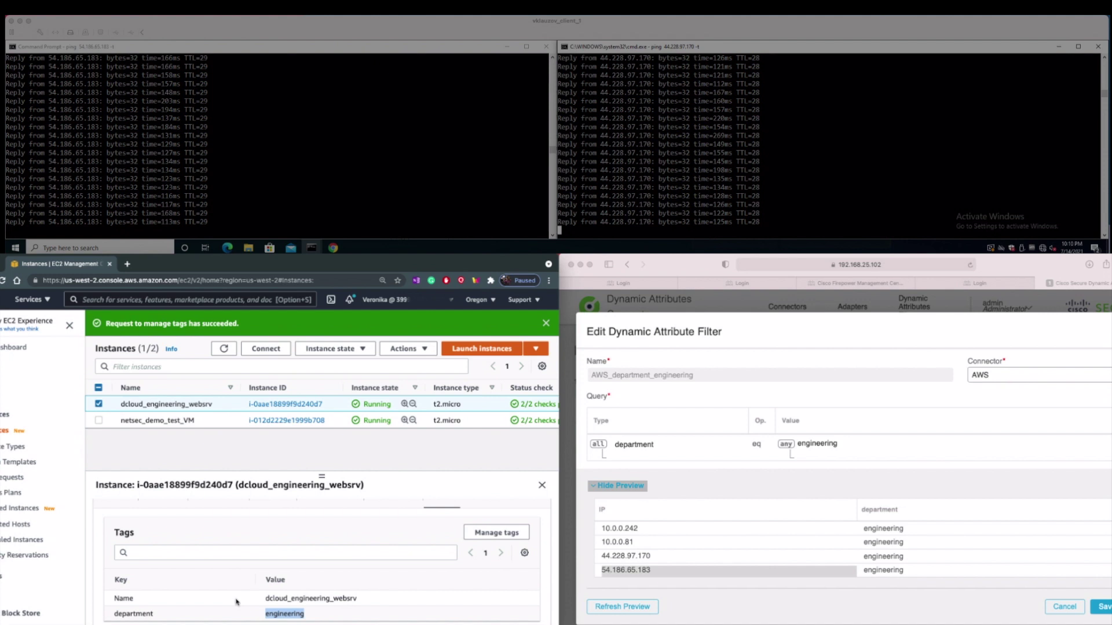
drag(118, 613, 307, 614)
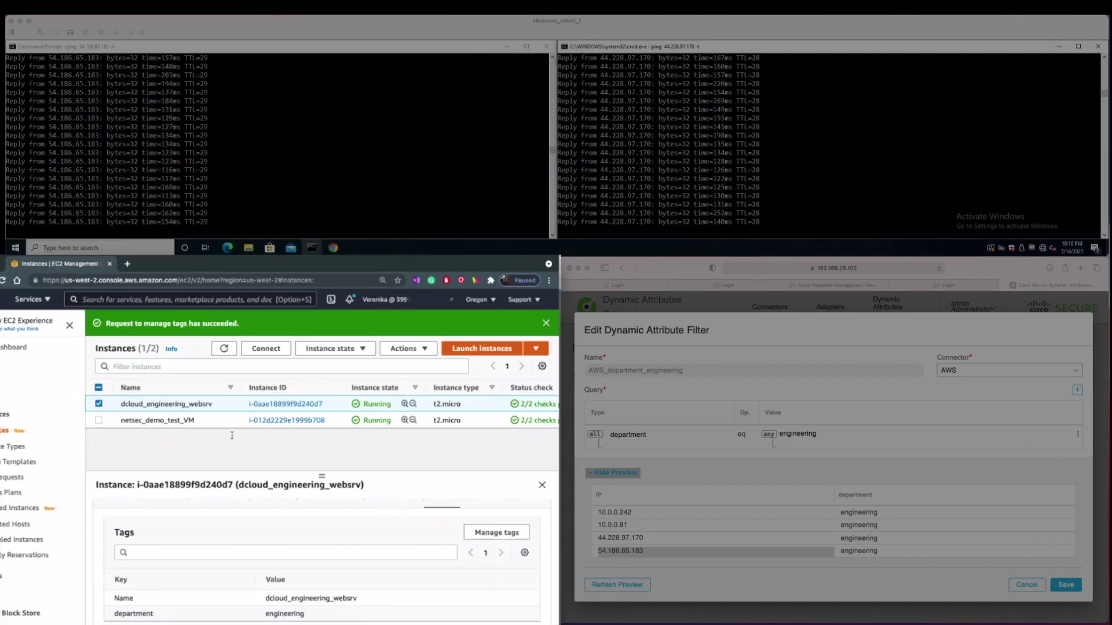
Step: Select netsec_demo_test_VM and match its IPs 10.0.0.242 and 44.228.97.170 in the filter preview
click(132, 397)
click(132, 413)
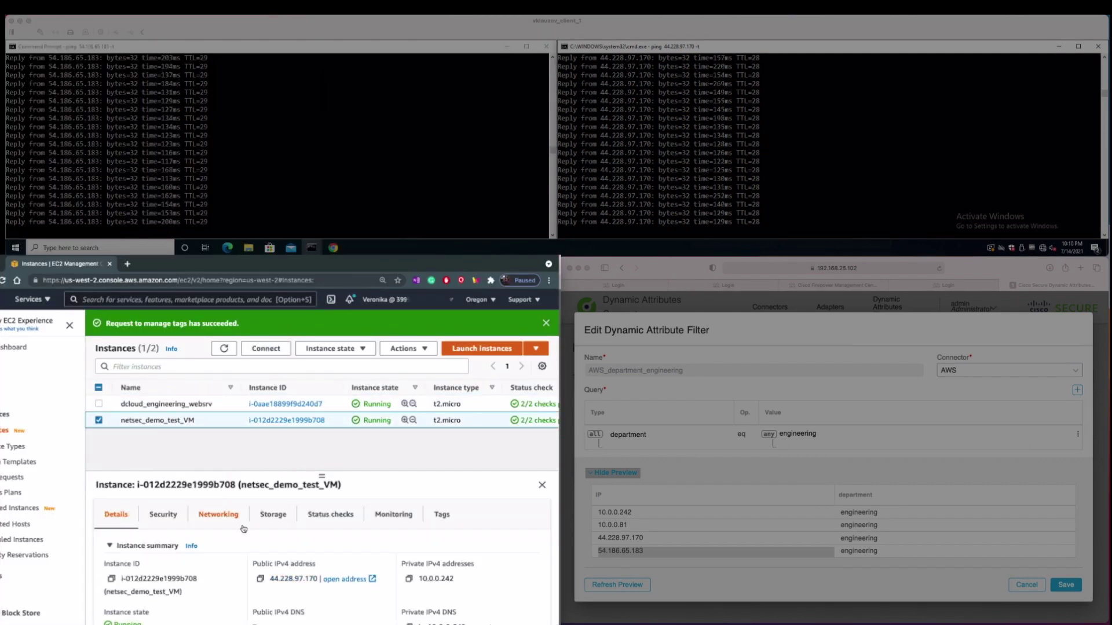
click(220, 516)
double_click(289, 579)
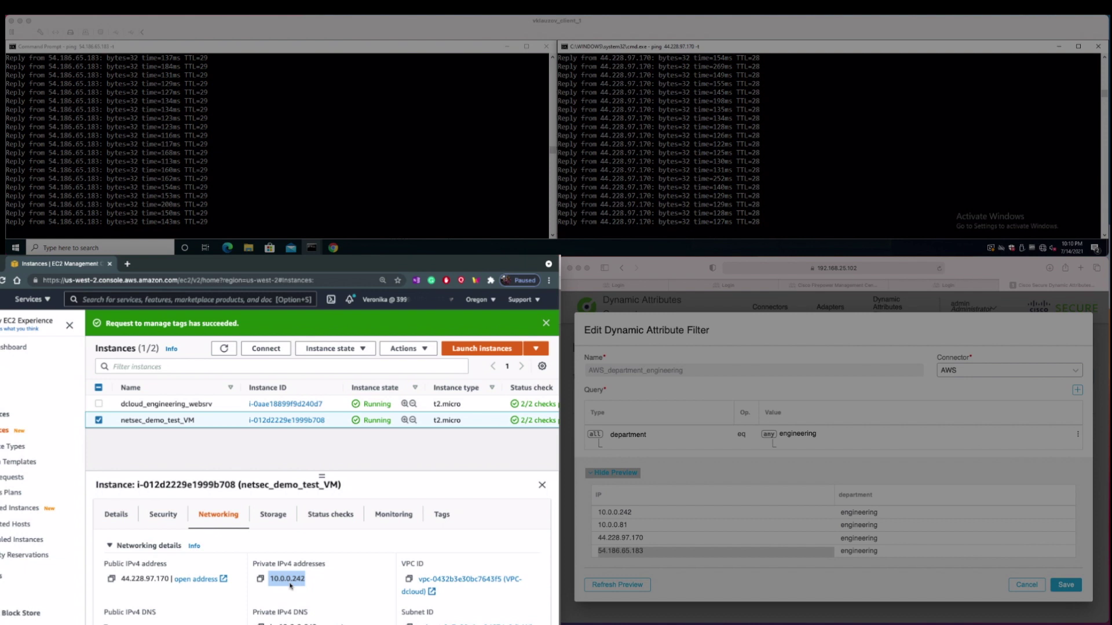
drag(145, 580, 183, 582)
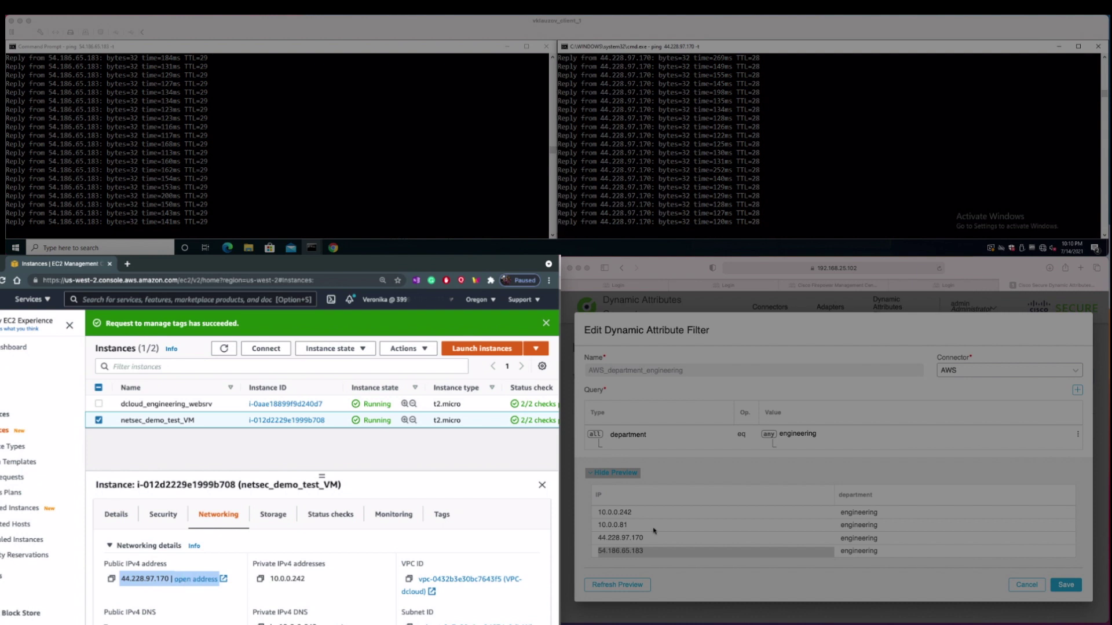
double_click(616, 531)
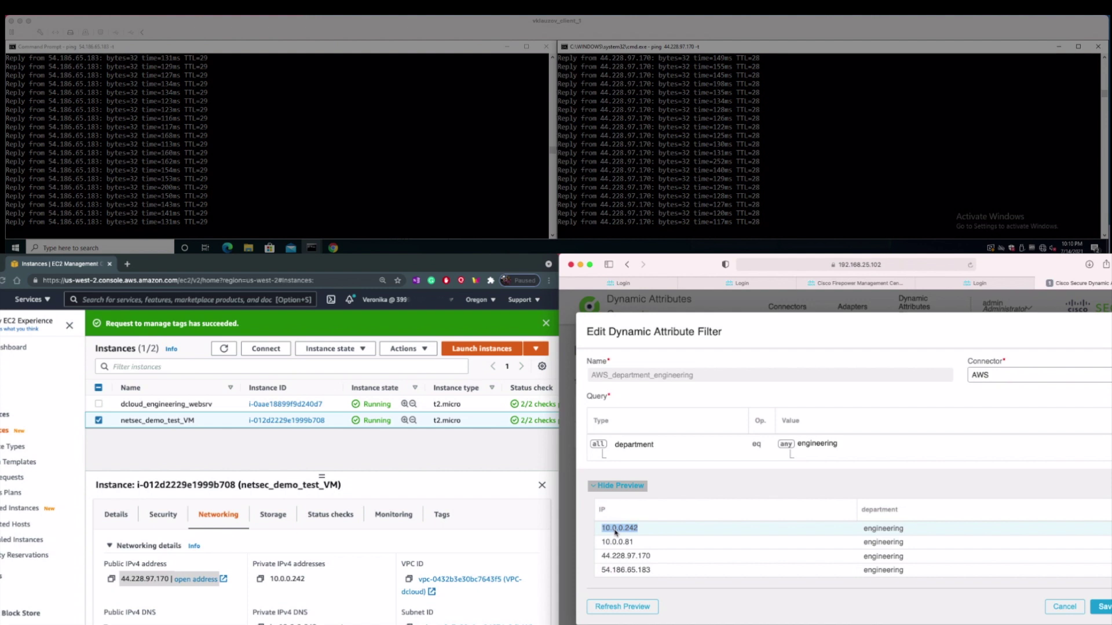
triple_click(625, 556)
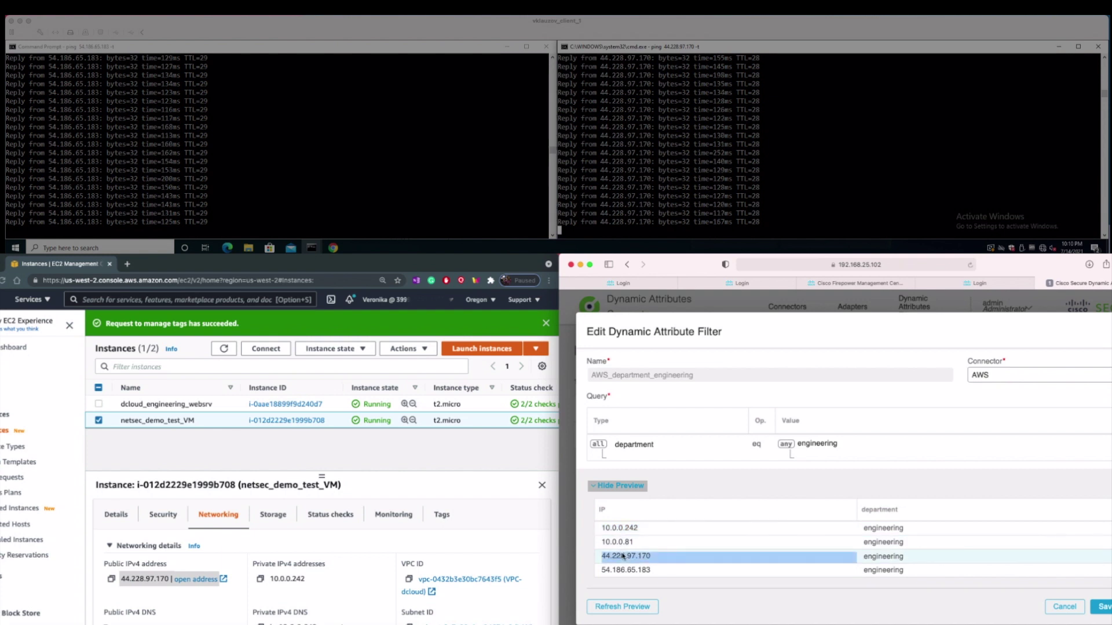
Step: Show netsec_demo_test_VM's department: engineering tag and compare it with the filter's query condition
click(438, 516)
click(440, 514)
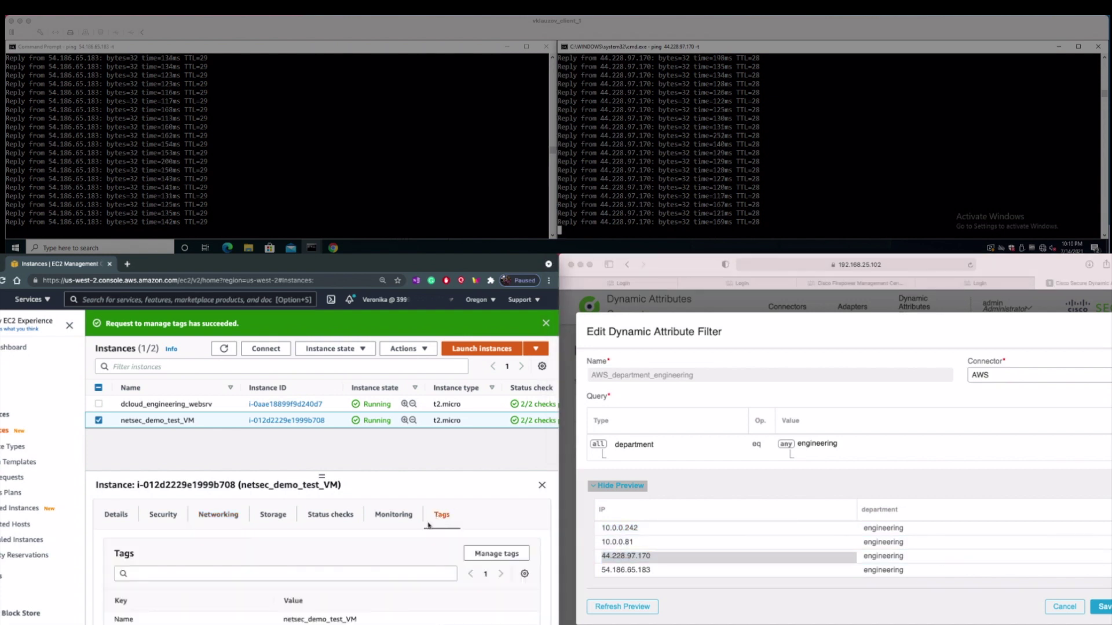
scroll(424, 543, down, 1)
drag(336, 617, 114, 613)
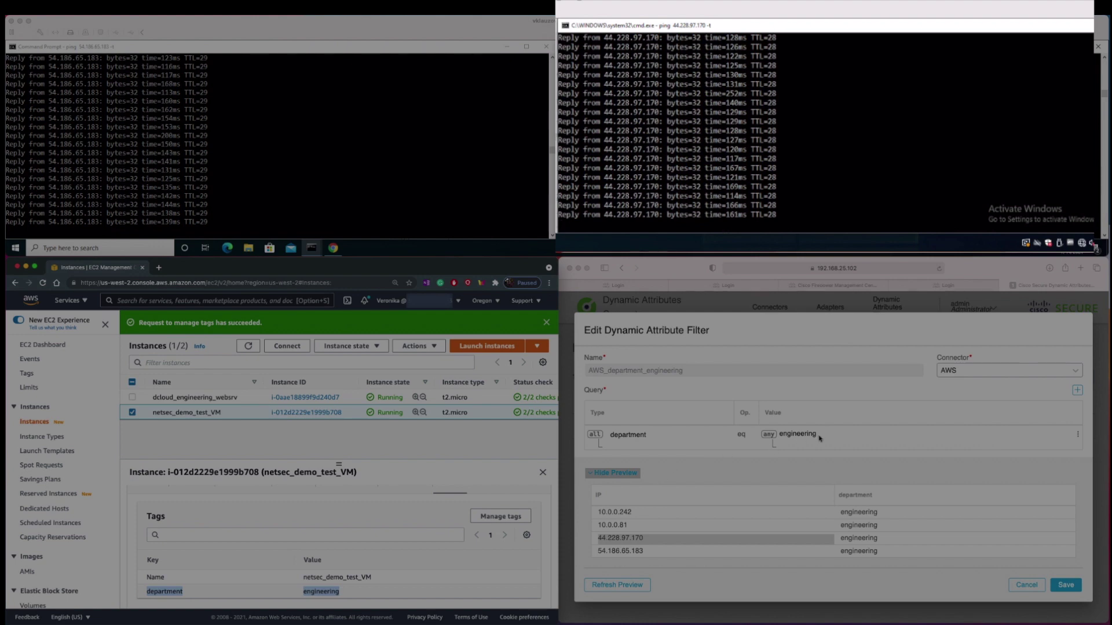
click(696, 477)
triple_click(697, 477)
click(780, 437)
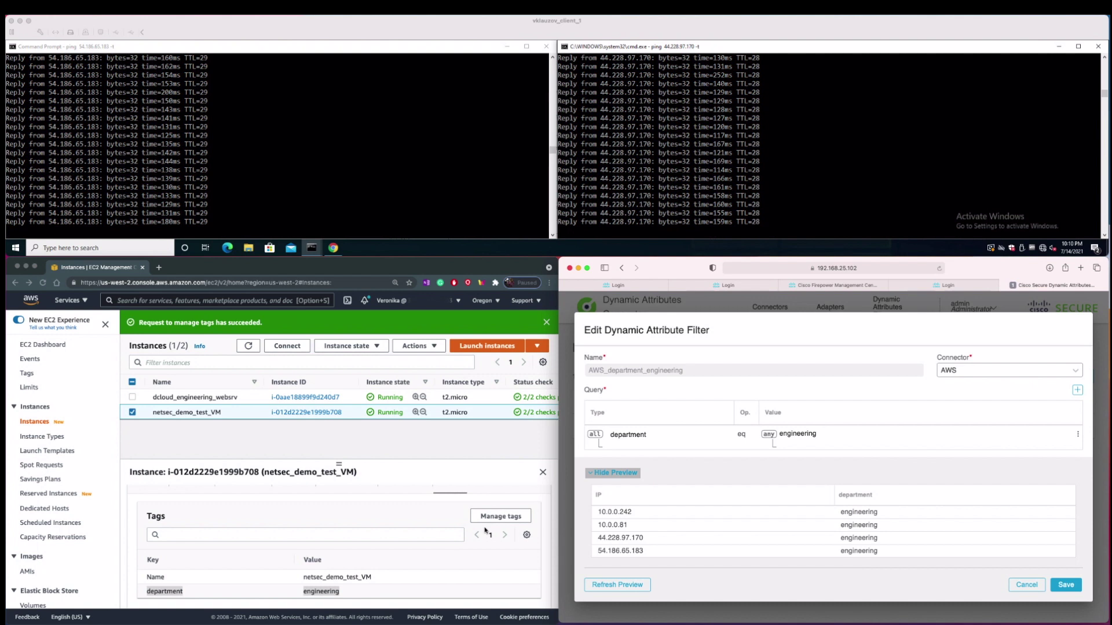
Step: Append 222 to the department tag value, making it engineering222, and save the tags
click(486, 530)
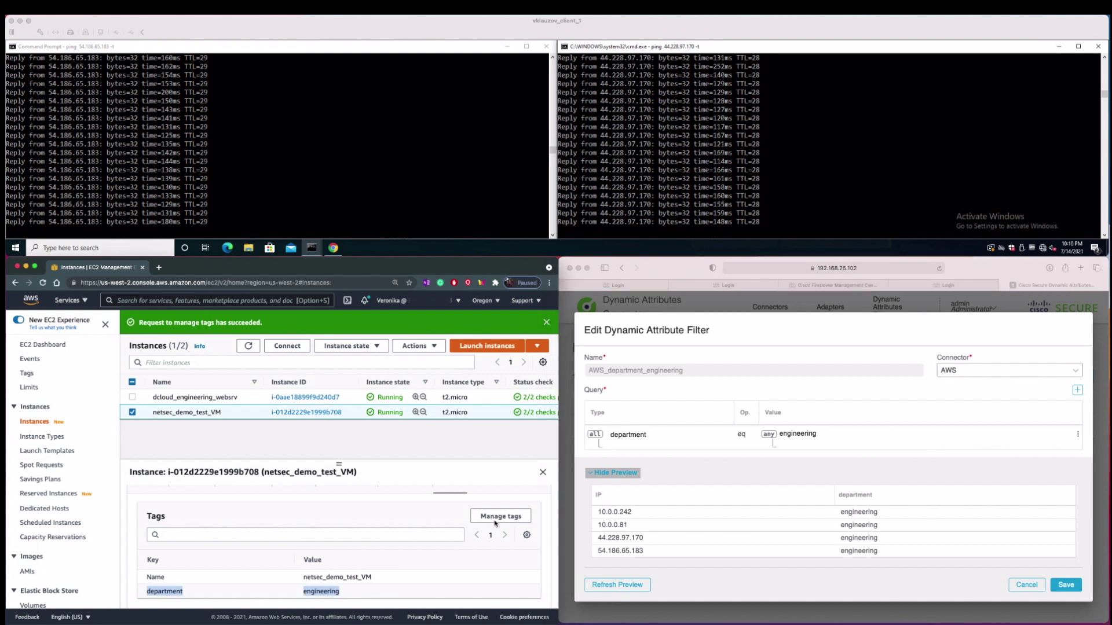
click(497, 517)
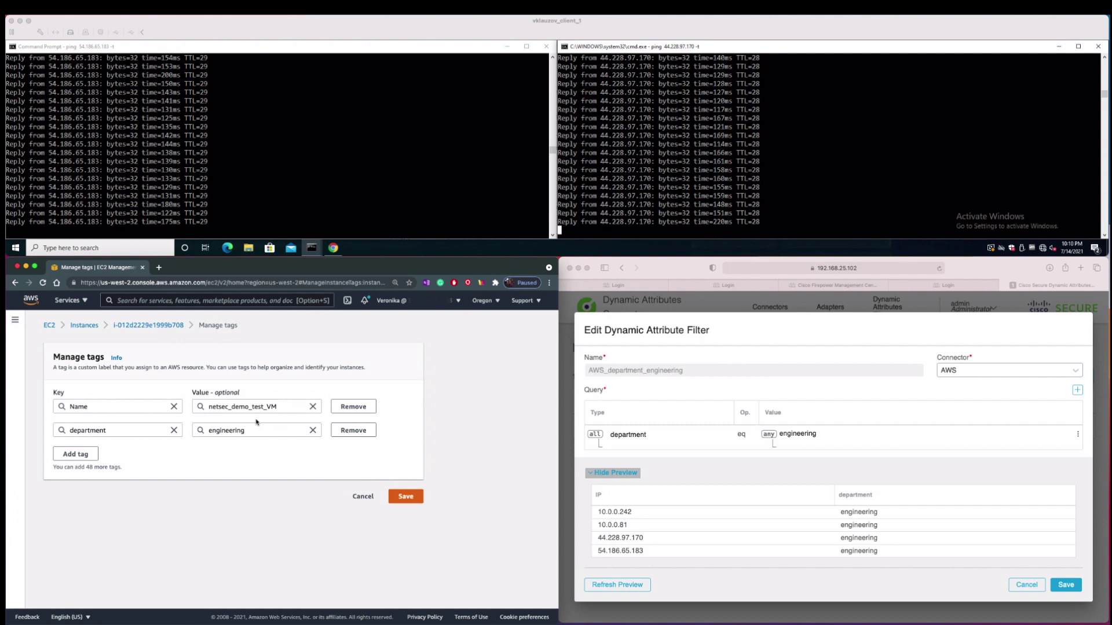
click(258, 429)
text(222)
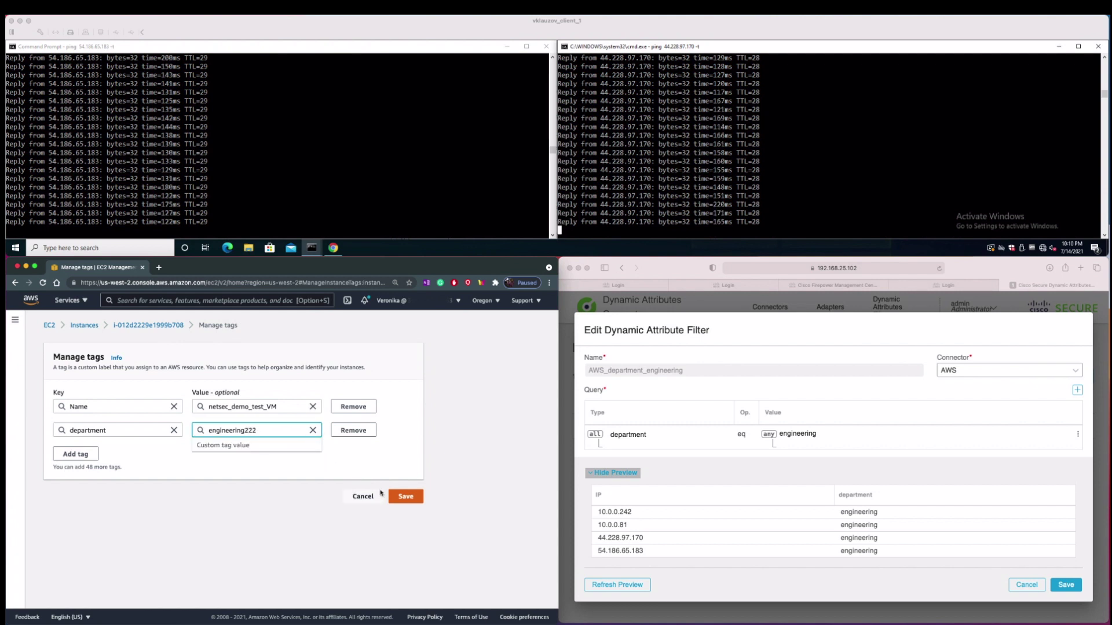
click(404, 498)
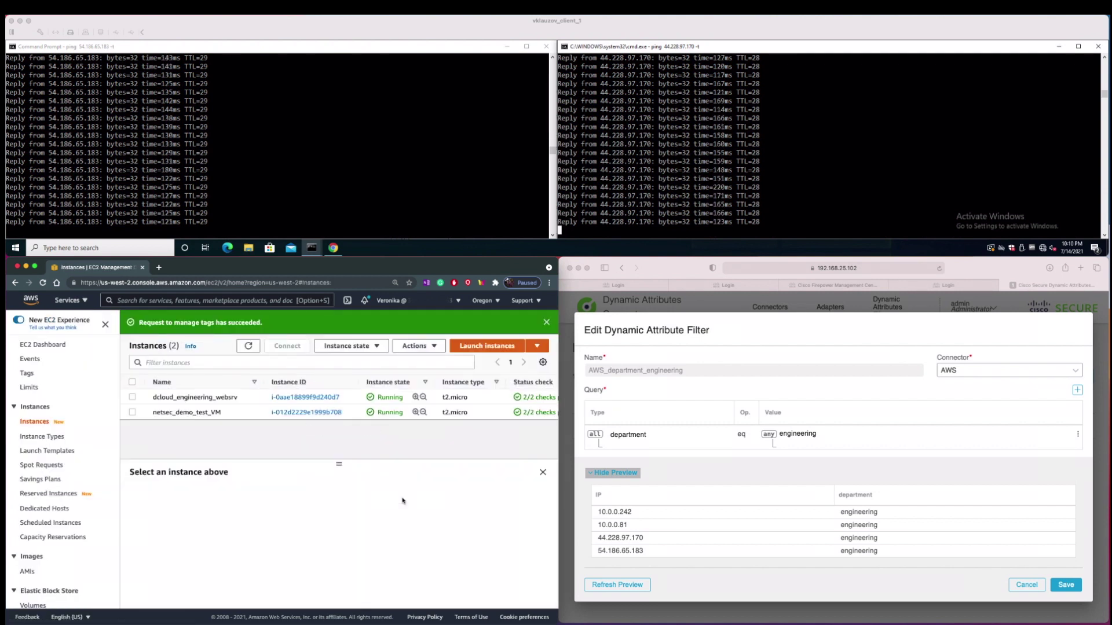
Step: Reselect netsec_demo_test_VM and verify its department tag now reads engineering222
click(132, 412)
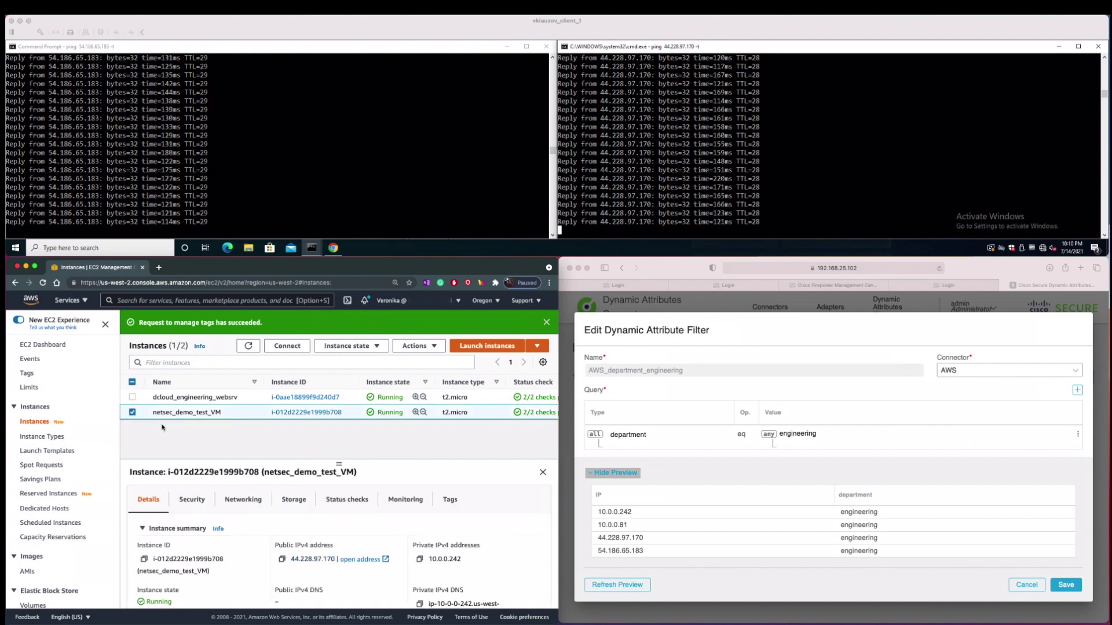
click(450, 500)
double_click(326, 577)
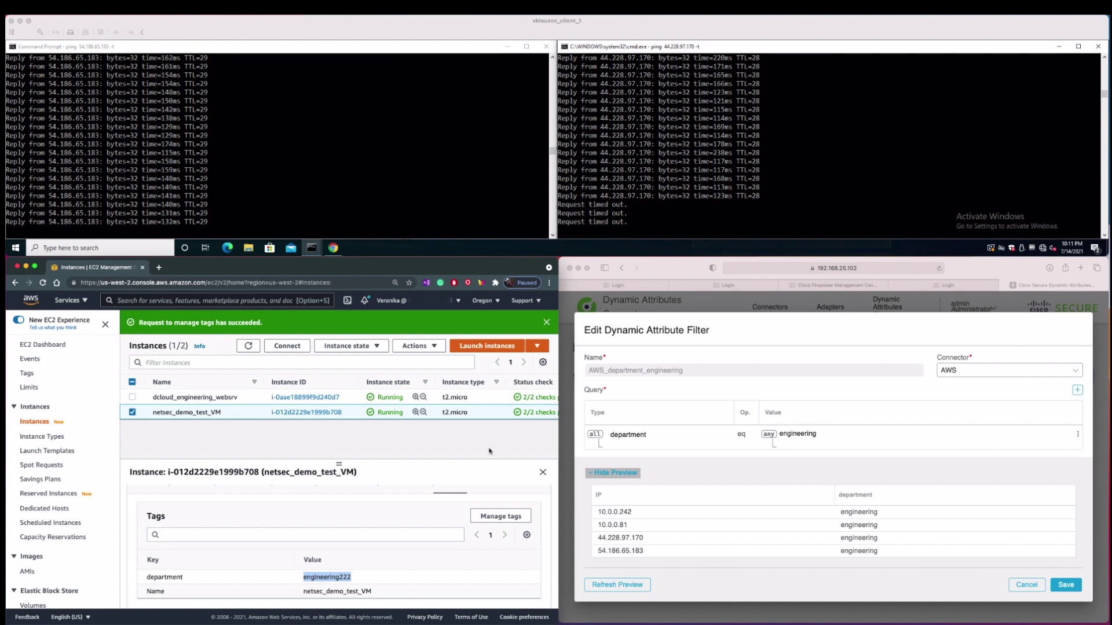
click(488, 452)
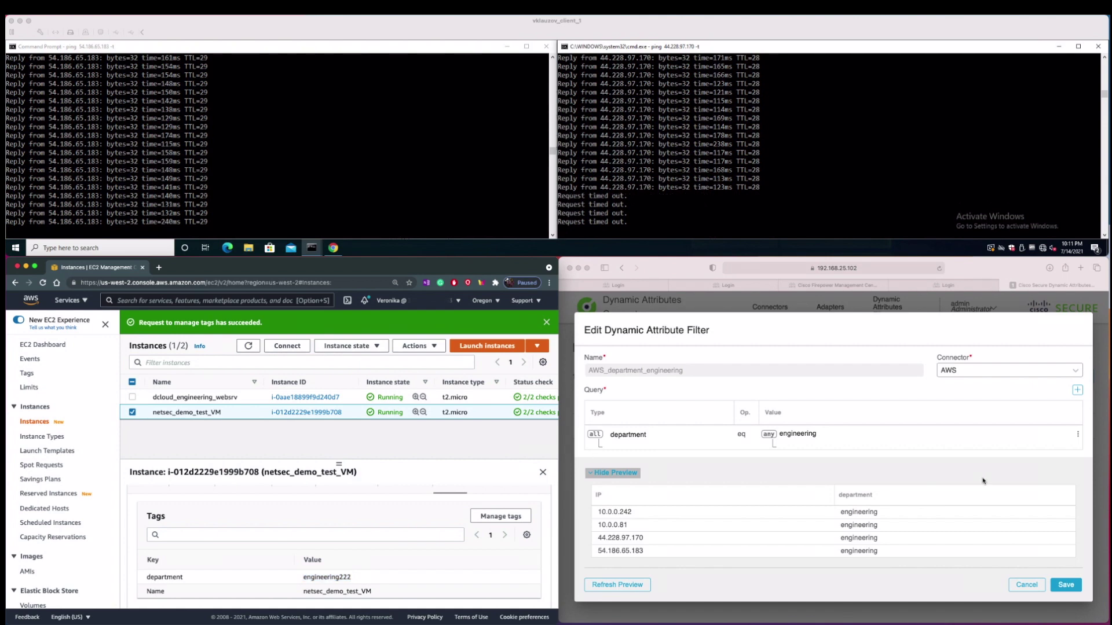
click(1077, 435)
Step: Change the department condition's operation to Contains engineering and save the filter
click(1077, 435)
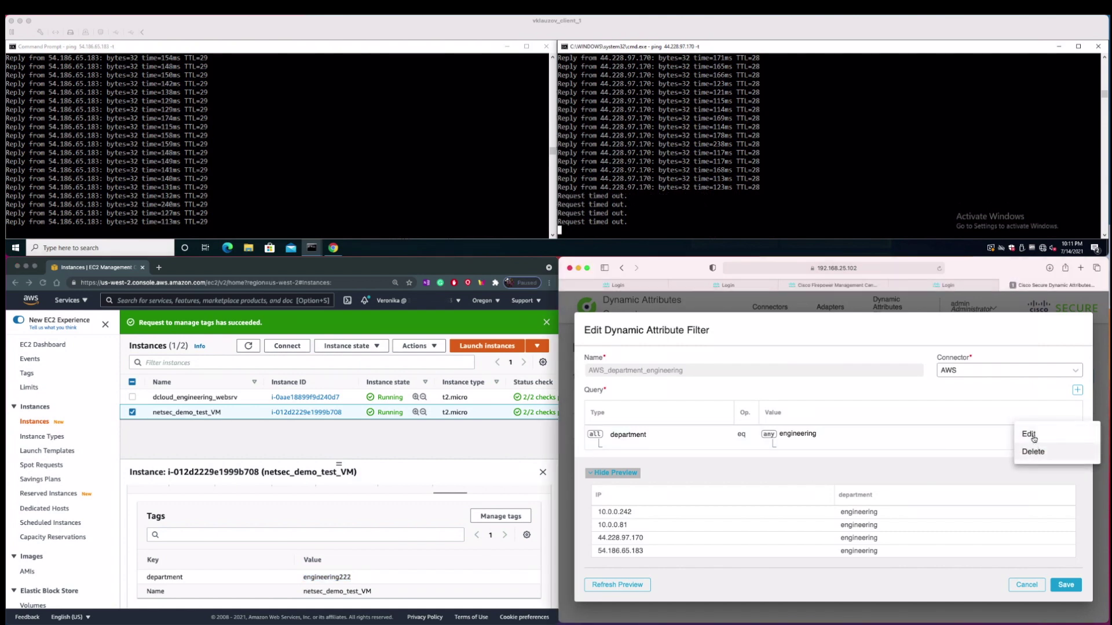
click(1026, 438)
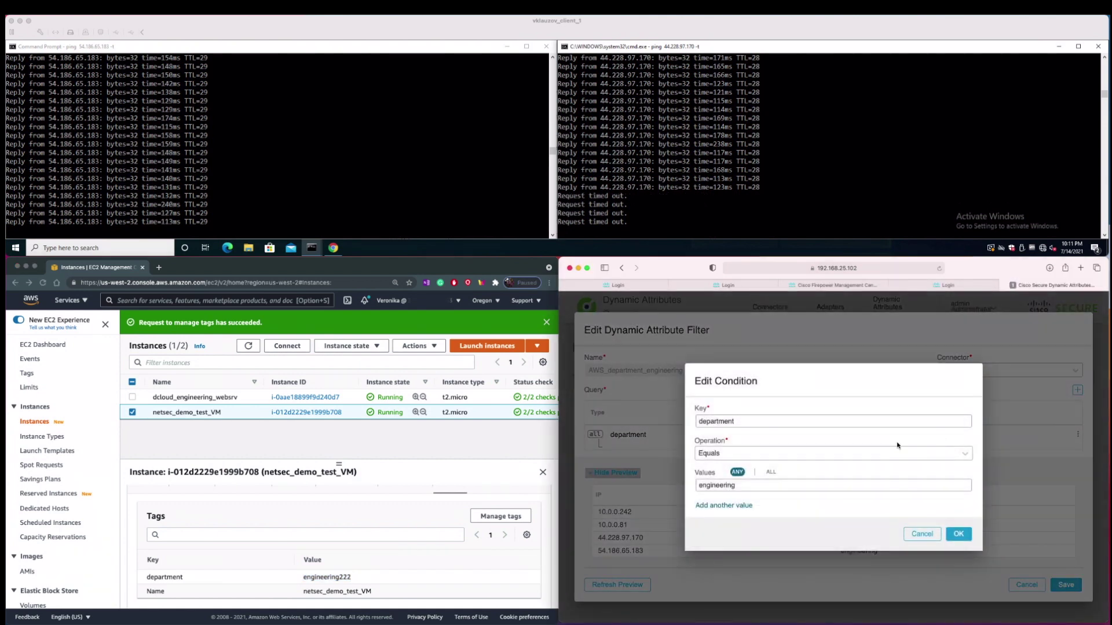
click(712, 456)
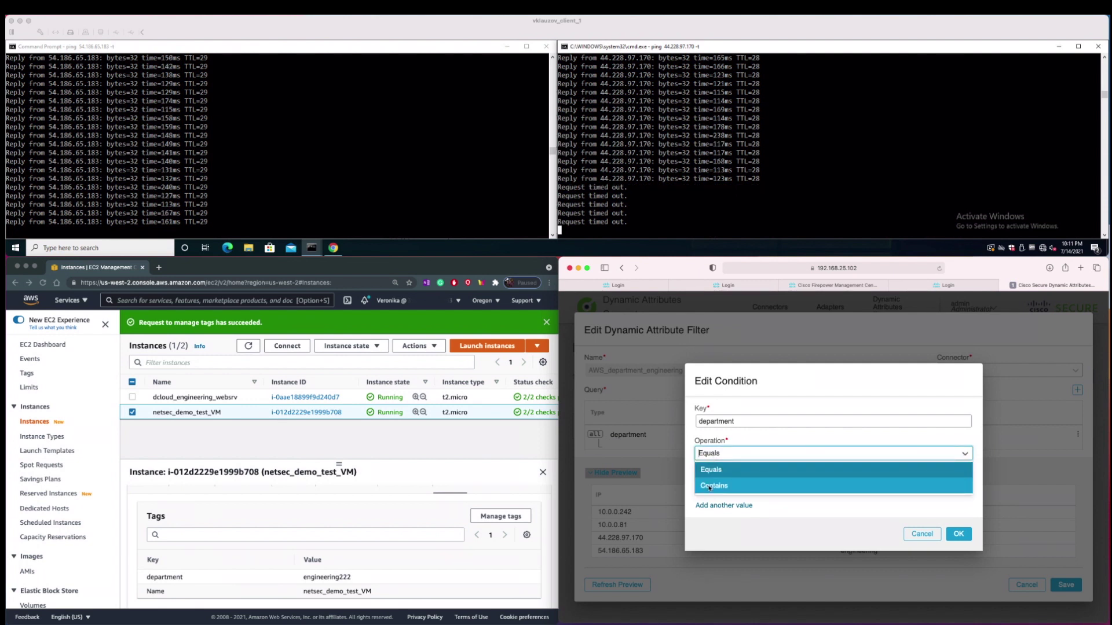
click(729, 485)
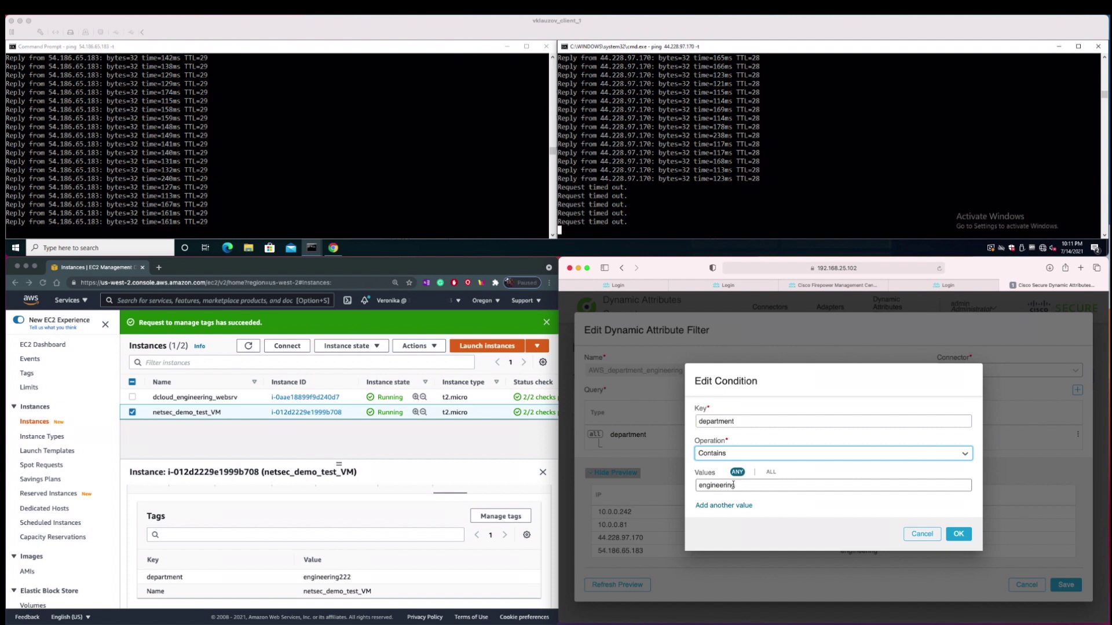
click(733, 485)
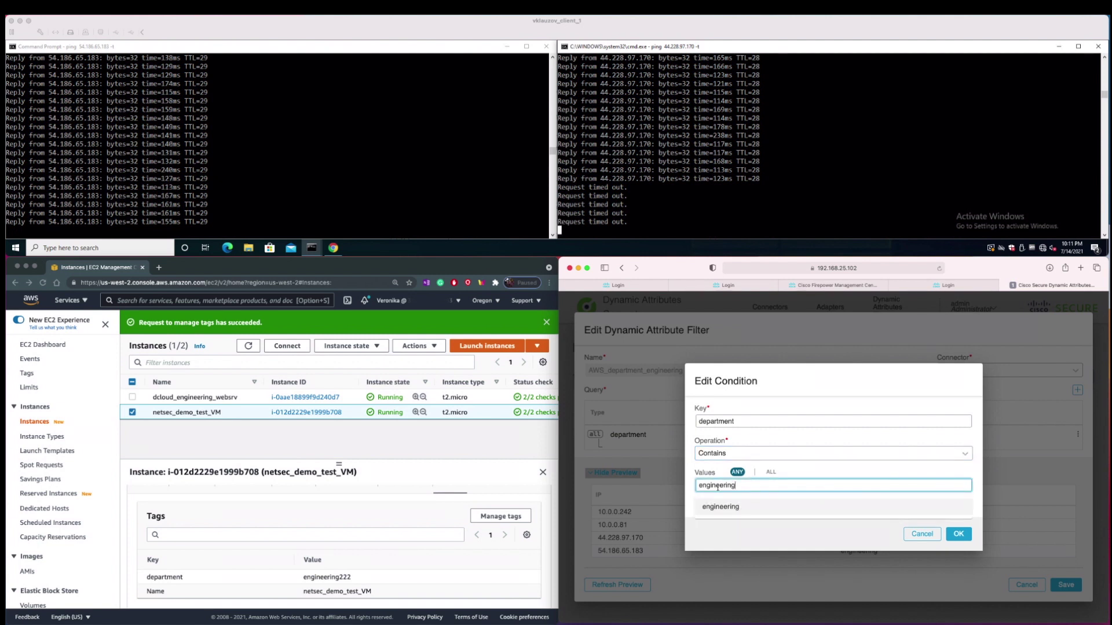
click(959, 534)
click(1065, 530)
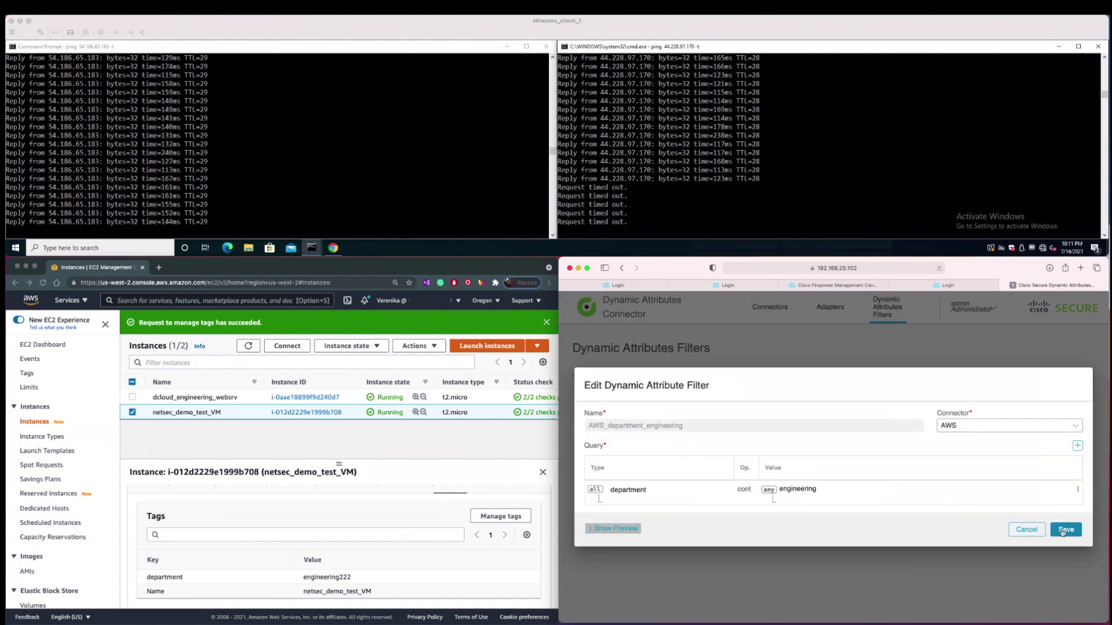
Step: Reopen the AWS_department_engineering filter and preview its four matching IPs
click(1084, 427)
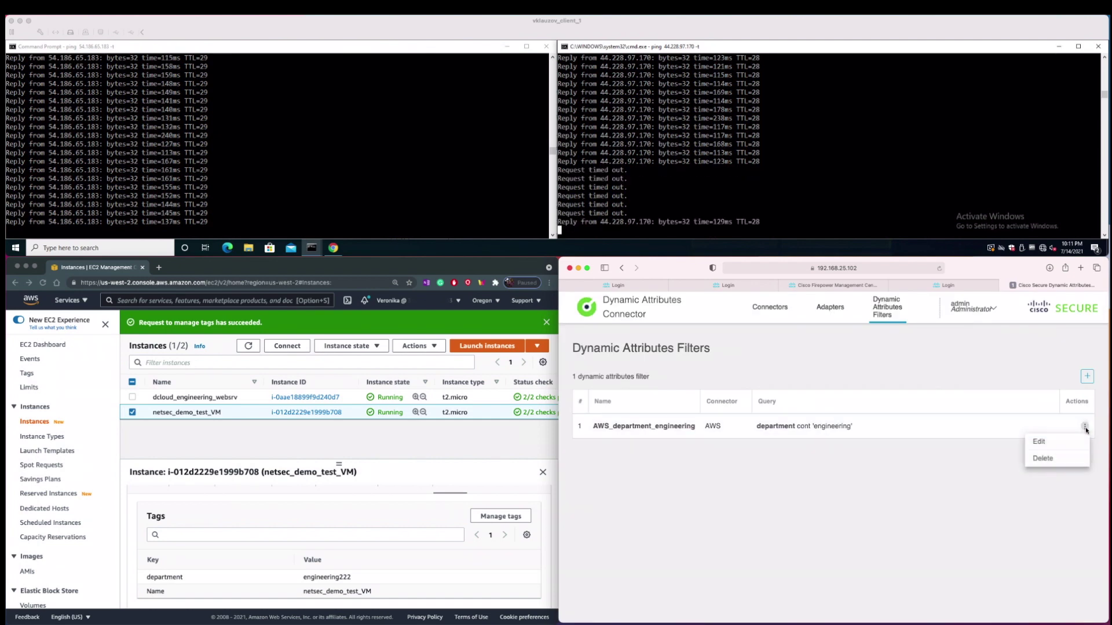
click(1069, 443)
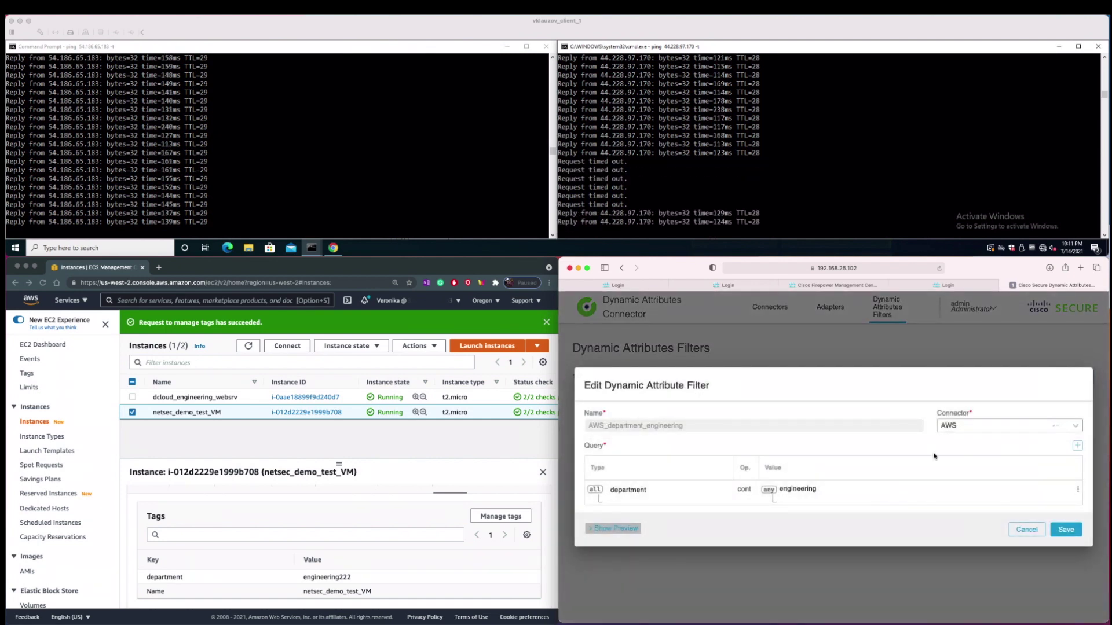
click(627, 529)
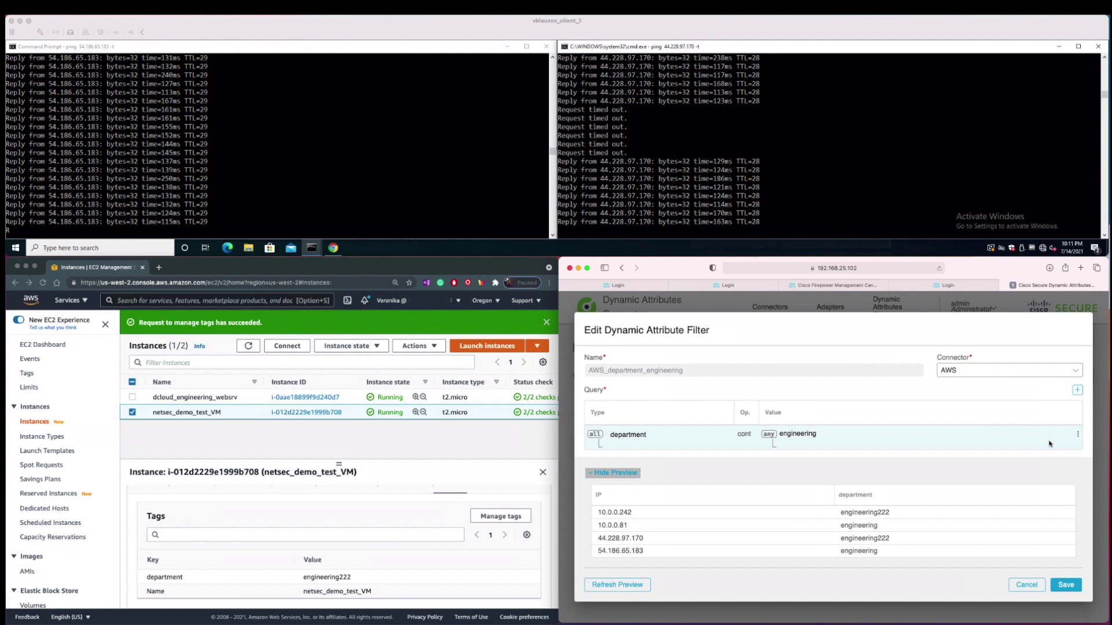
Step: Change the department condition's operation to Equals engineering and save the filter
click(1077, 434)
click(1034, 432)
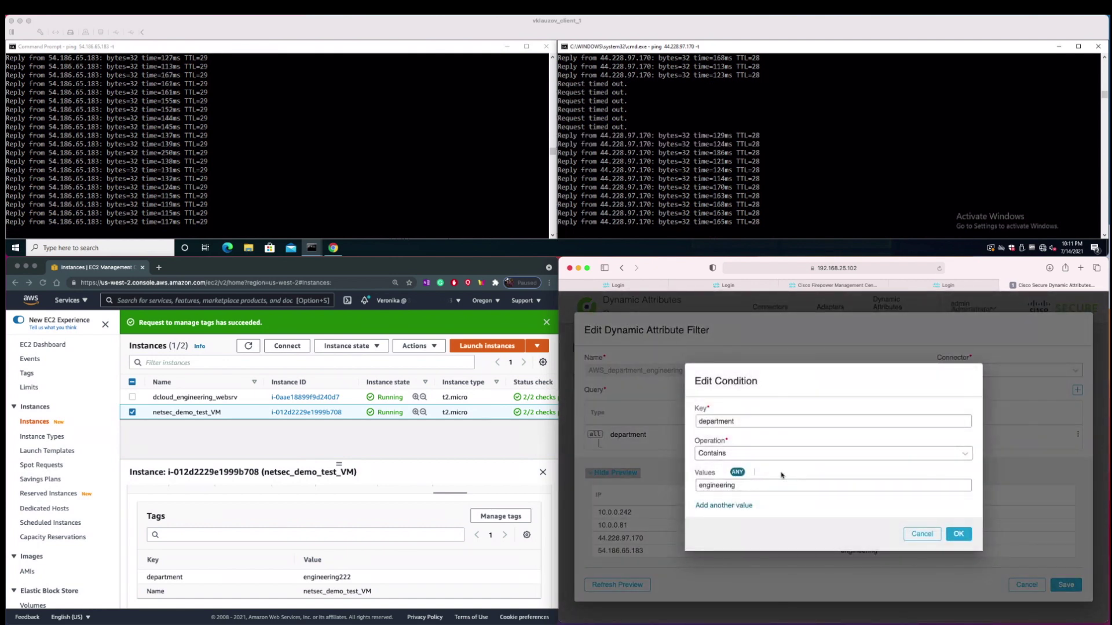
click(966, 453)
click(953, 483)
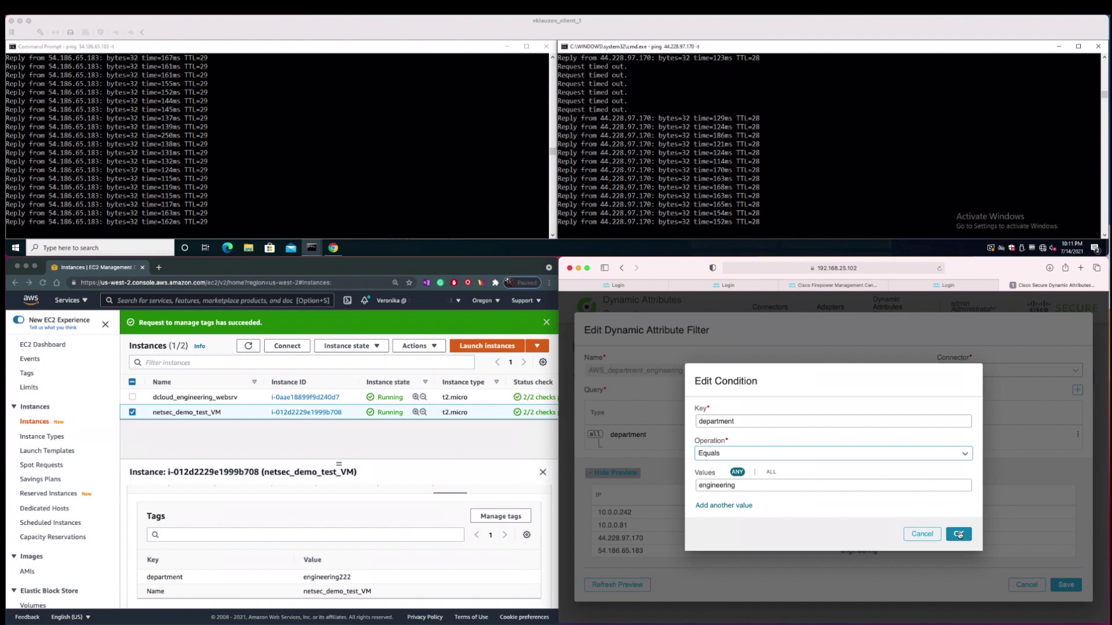
click(959, 535)
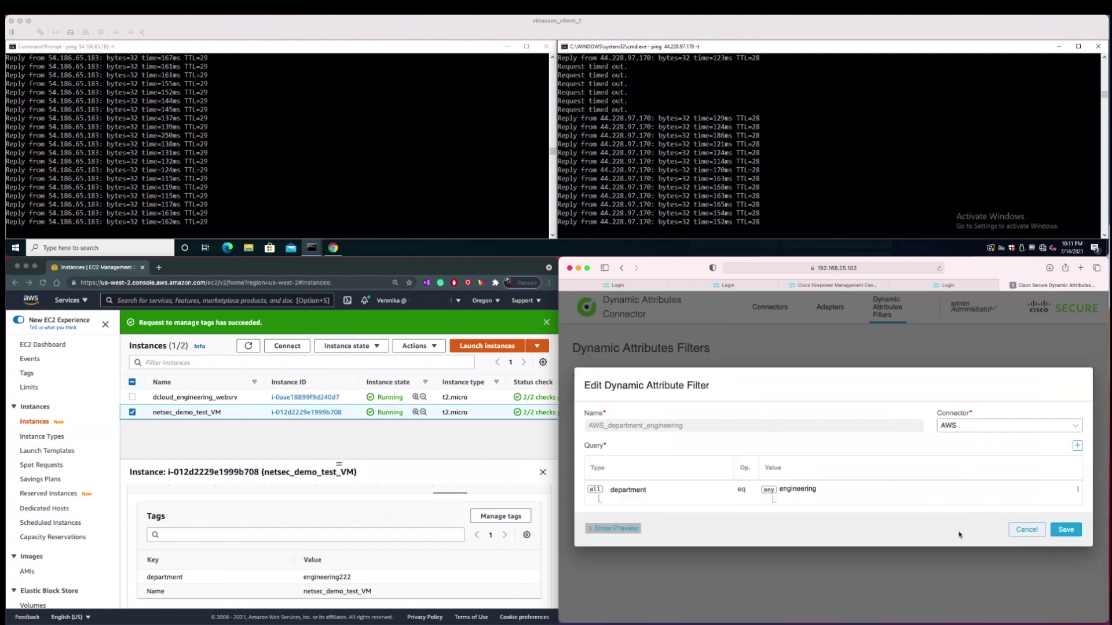
click(1066, 529)
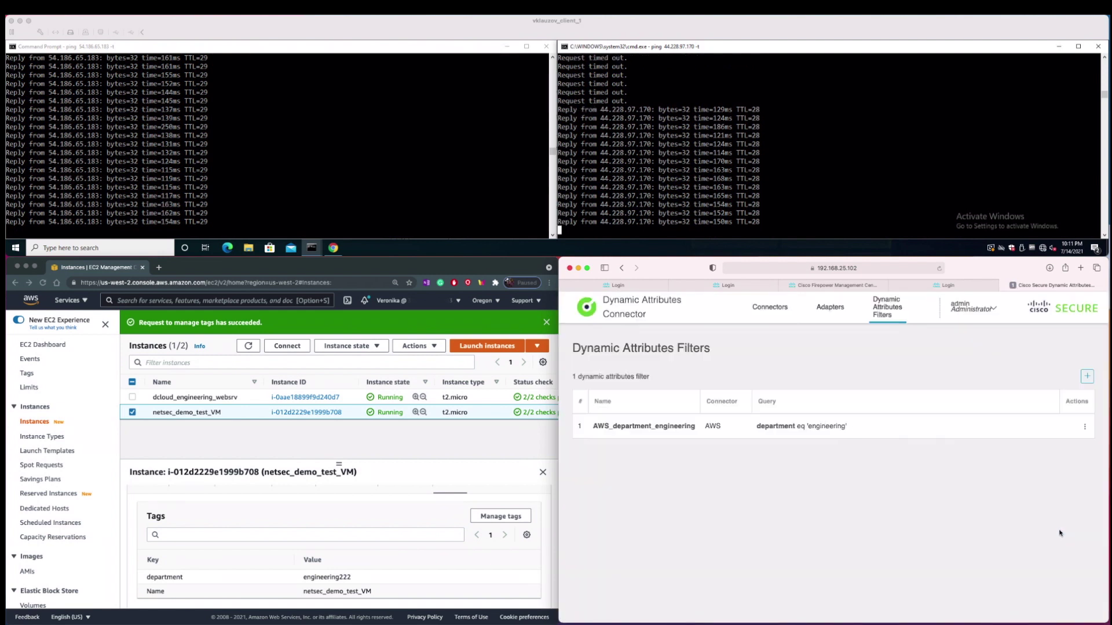
Step: Reopen the filter and preview the matches, showing only 10.0.0.81 and 54.186.65.183
click(1085, 432)
click(1071, 441)
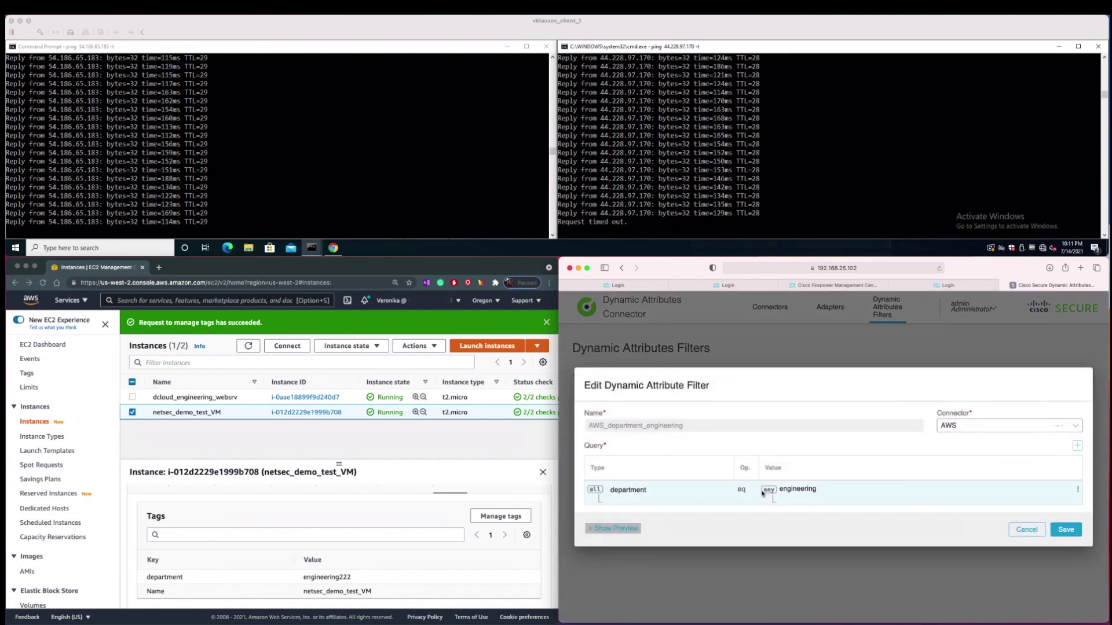
click(611, 529)
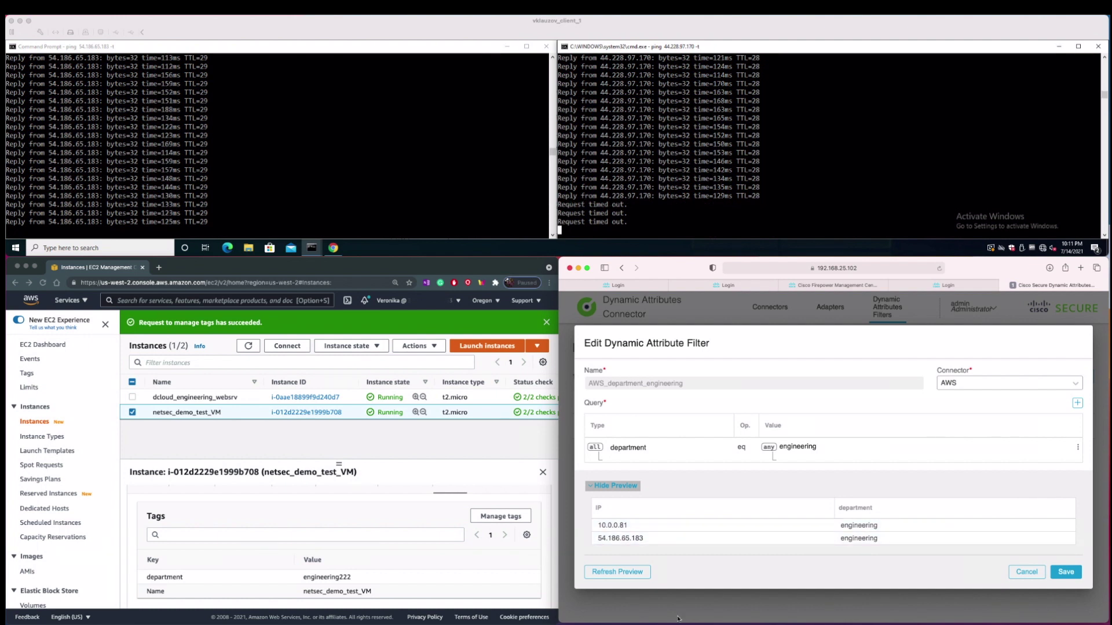
Step: Add engineering222 as a second department value alongside engineering and save the filter
click(1080, 450)
click(1030, 447)
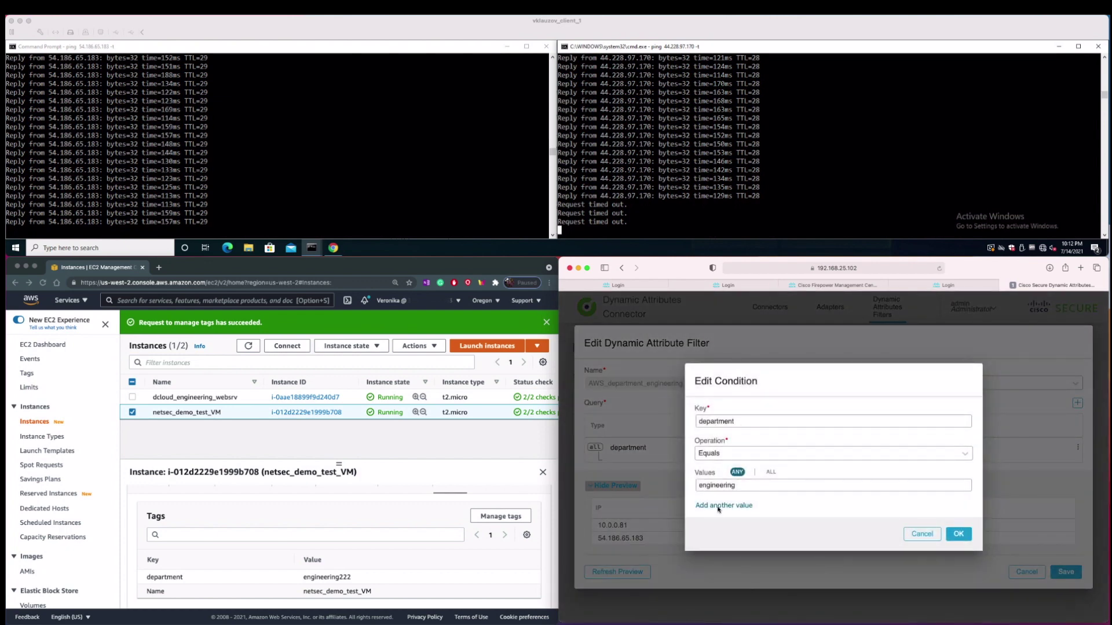
click(724, 506)
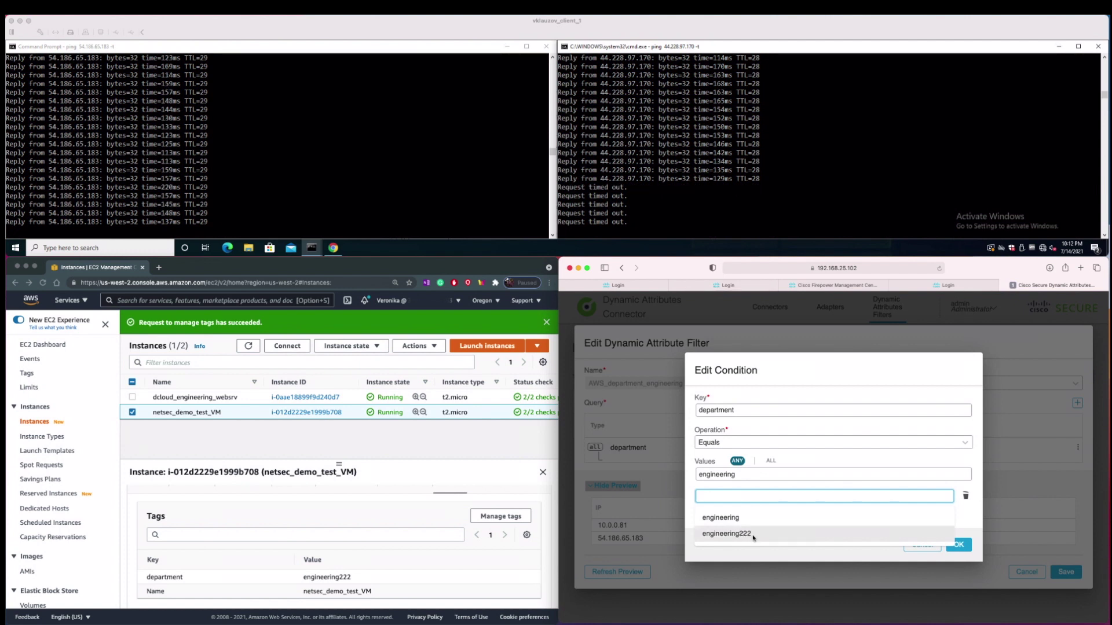
click(750, 534)
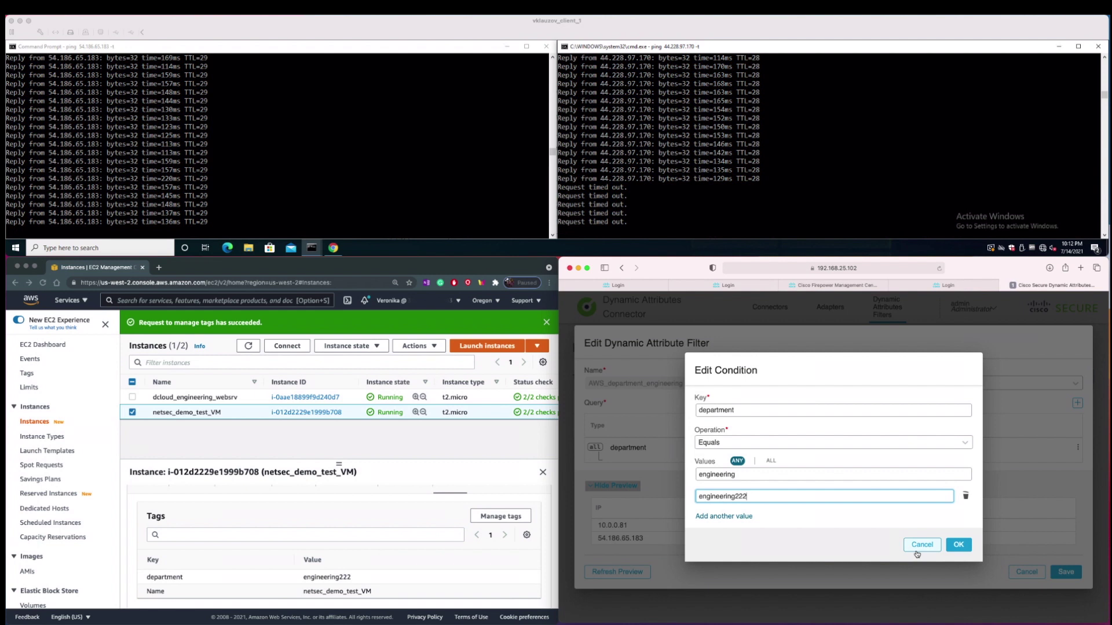
click(958, 545)
click(1066, 535)
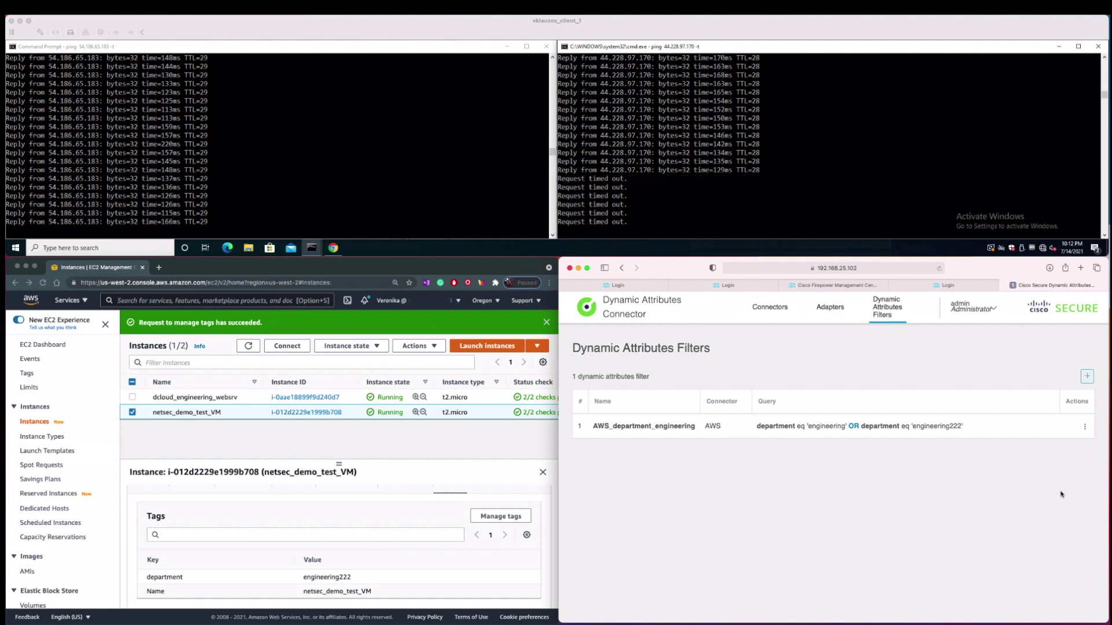
Step: Reopen the filter and preview the four IPs matching either department value
click(1083, 427)
click(1075, 442)
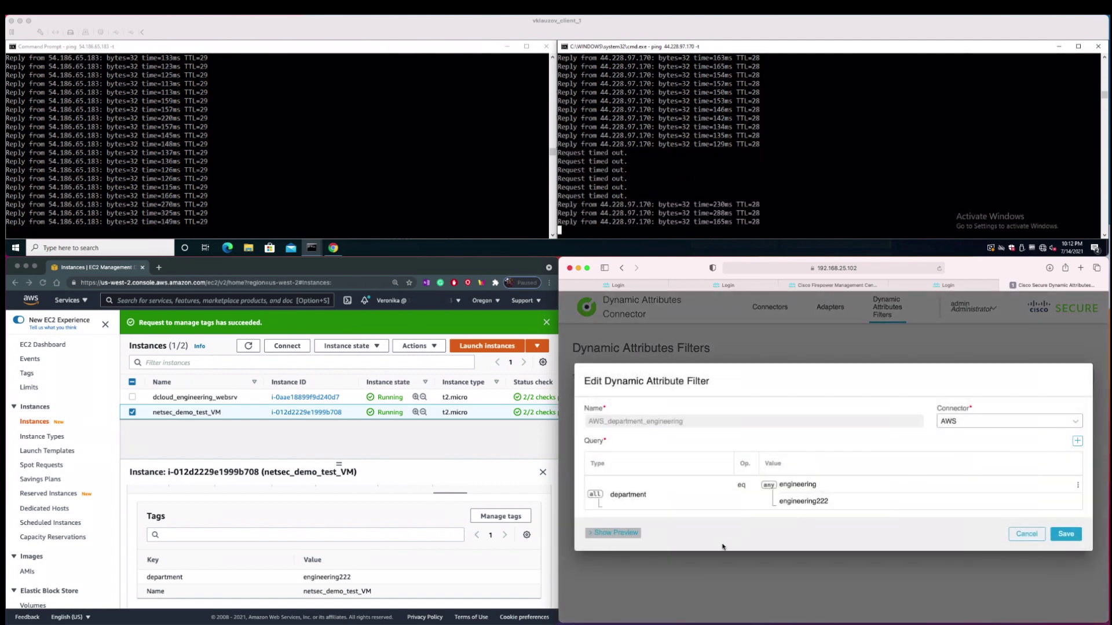
click(624, 534)
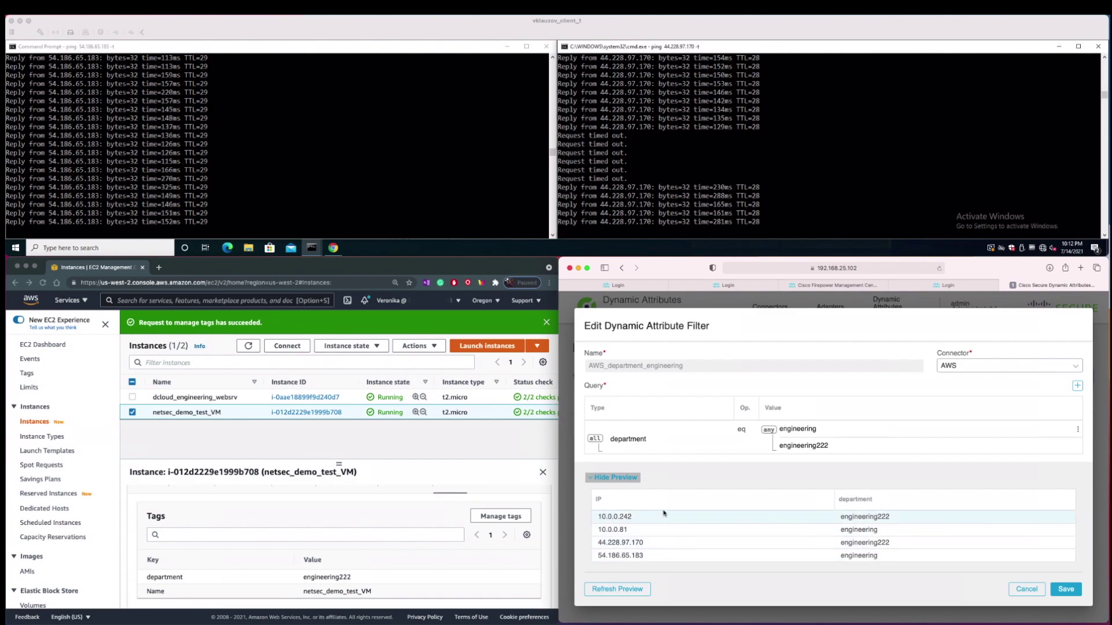